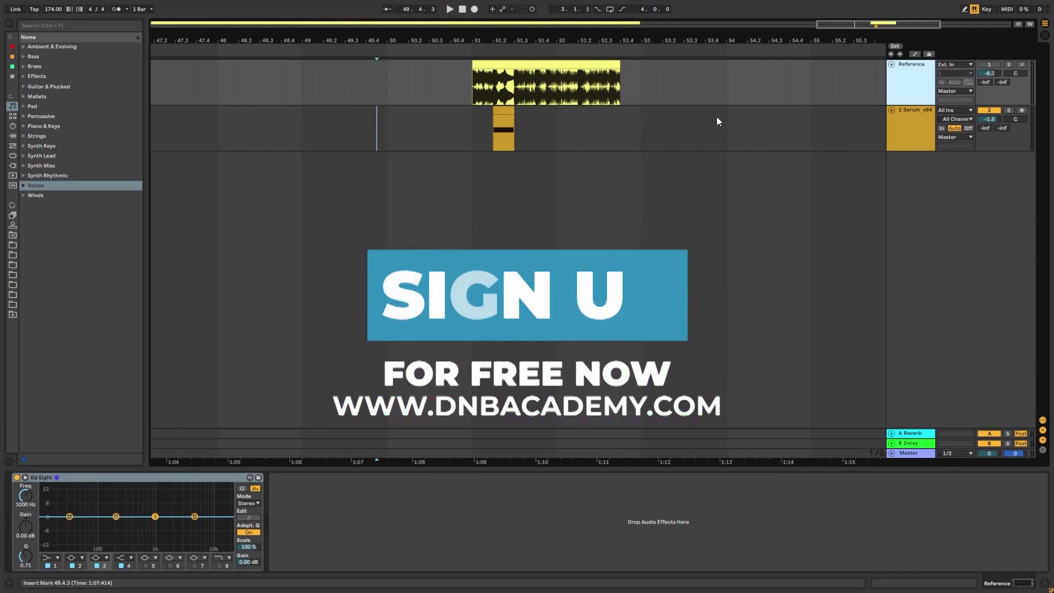
- Solo the Reference track and play its audio from bar 51
{"action": "left_click", "coordinate": [472, 94]}
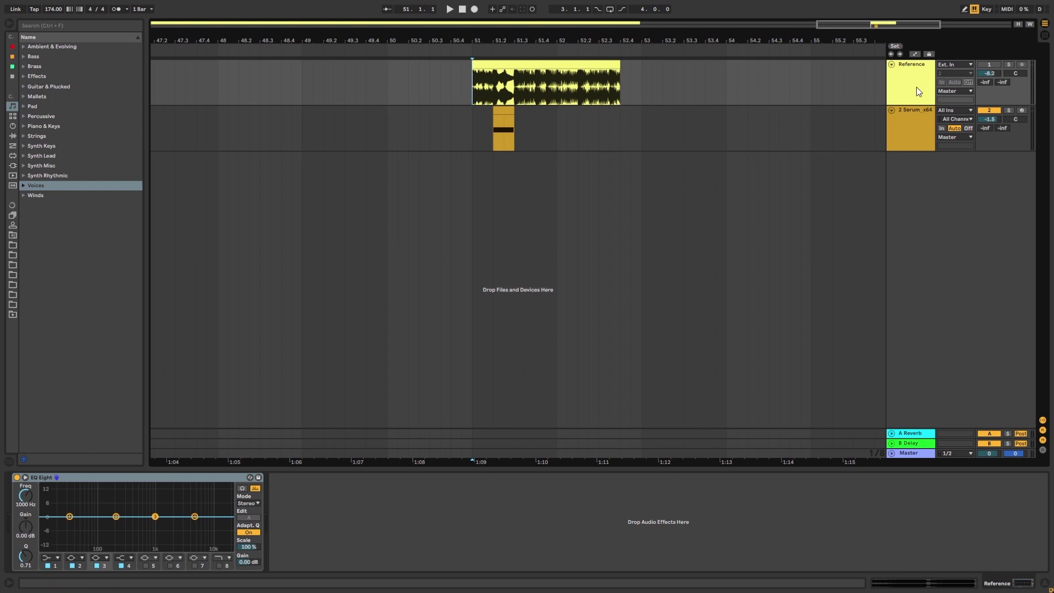
{"action": "left_click", "coordinate": [1007, 65]}
{"action": "key", "text": "space"}
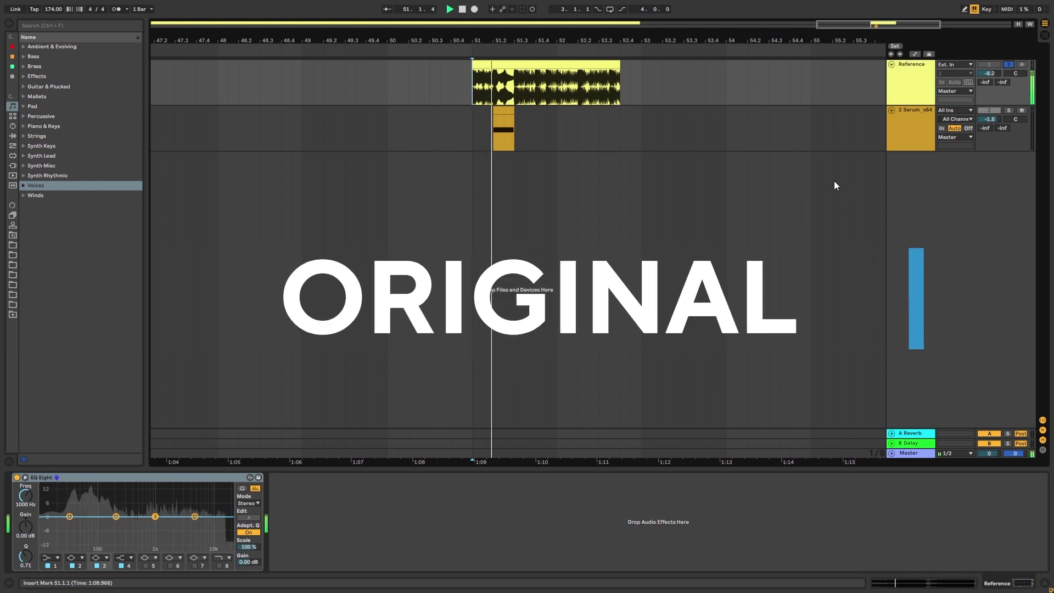
- Deactivate the reference audio from 51.2.1 to 51.3.1, unsolo the track and play the recreation from bar 51
{"action": "left_click_drag", "start_coordinate": [486, 89], "coordinate": [515, 90]}
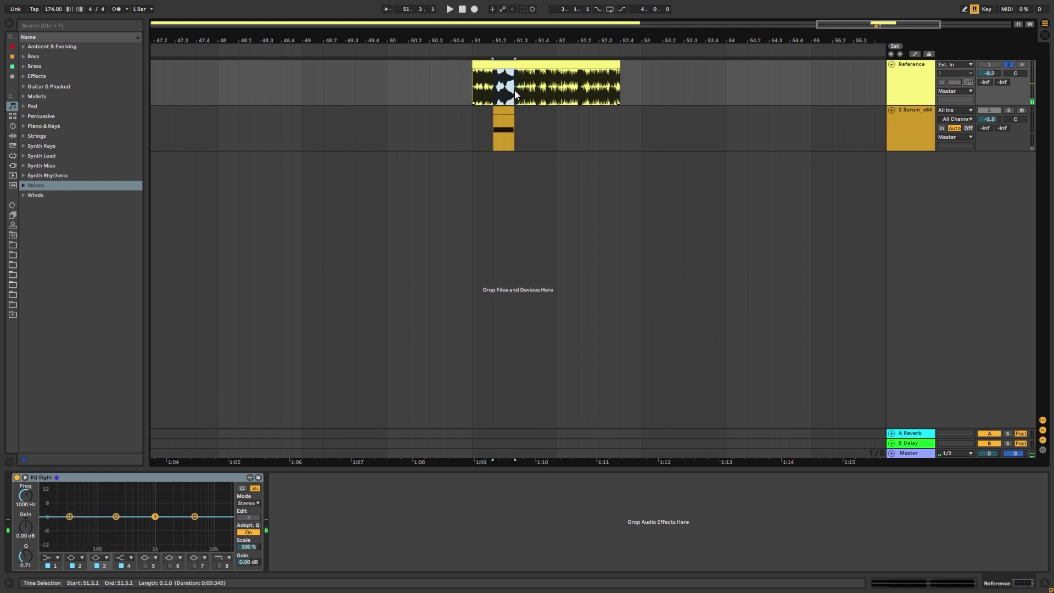
{"action": "key", "text": "space"}
{"action": "left_click", "coordinate": [1007, 64]}
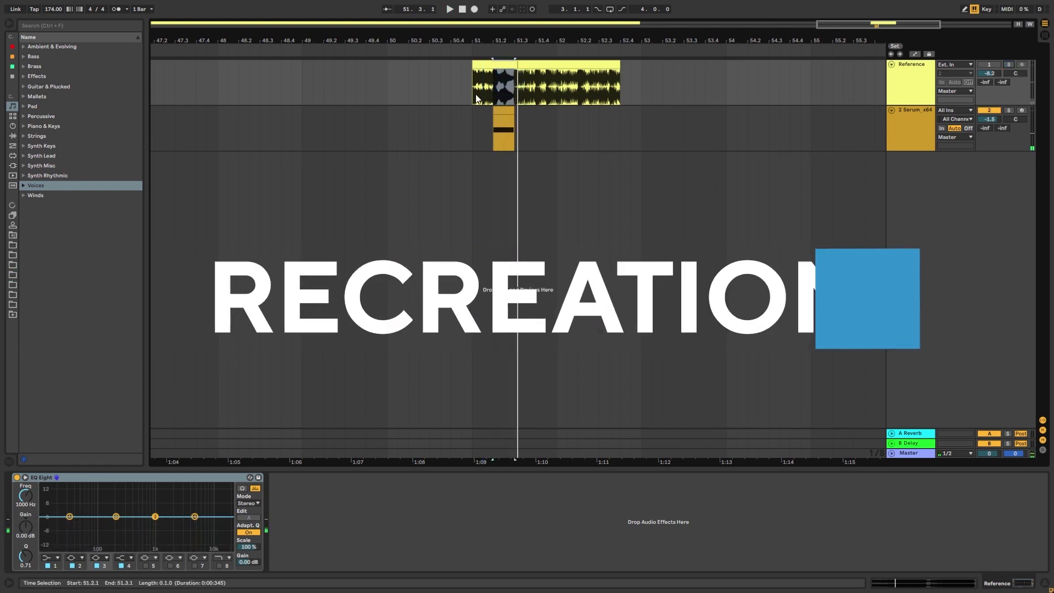
{"action": "left_click", "coordinate": [471, 100]}
{"action": "key", "text": "space"}
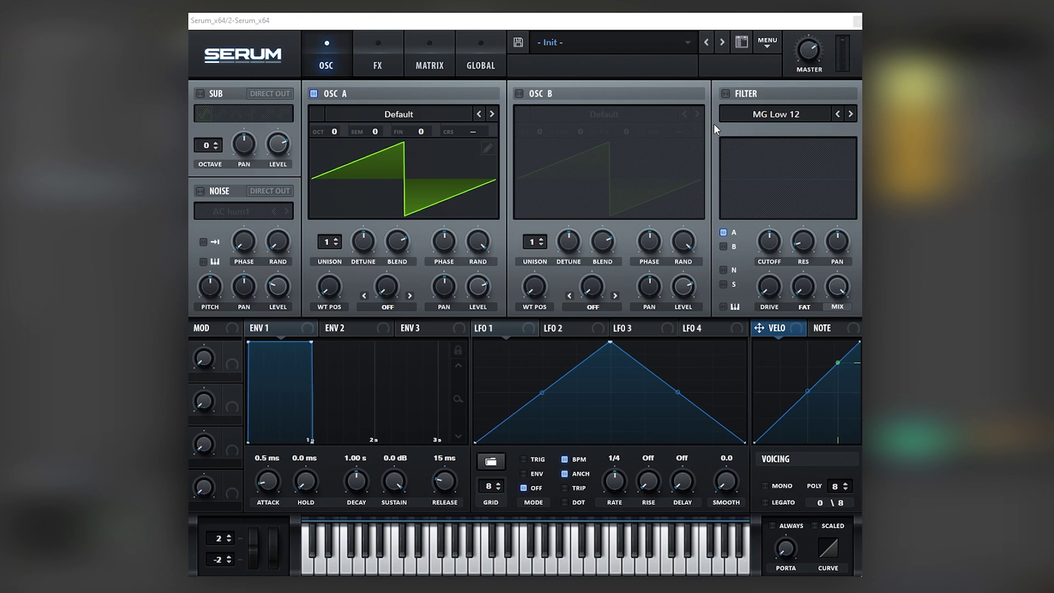
- Load the Basic Shapes wavetable into oscillator A and enable the sub oscillator
{"action": "left_click", "coordinate": [377, 115]}
{"action": "left_click", "coordinate": [202, 130]}
{"action": "left_click", "coordinate": [200, 94]}
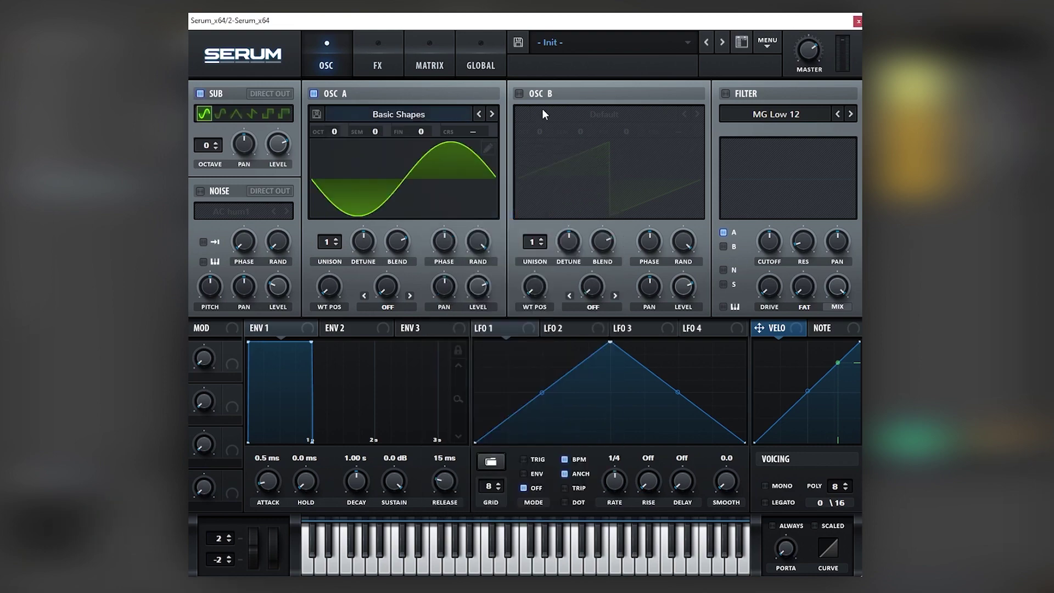
- Enable oscillator B and load the Basic Shapes wavetable into it
{"action": "left_click", "coordinate": [518, 94]}
{"action": "left_click", "coordinate": [558, 115]}
{"action": "mouse_move", "coordinate": [573, 157]}
{"action": "left_click", "coordinate": [664, 212]}
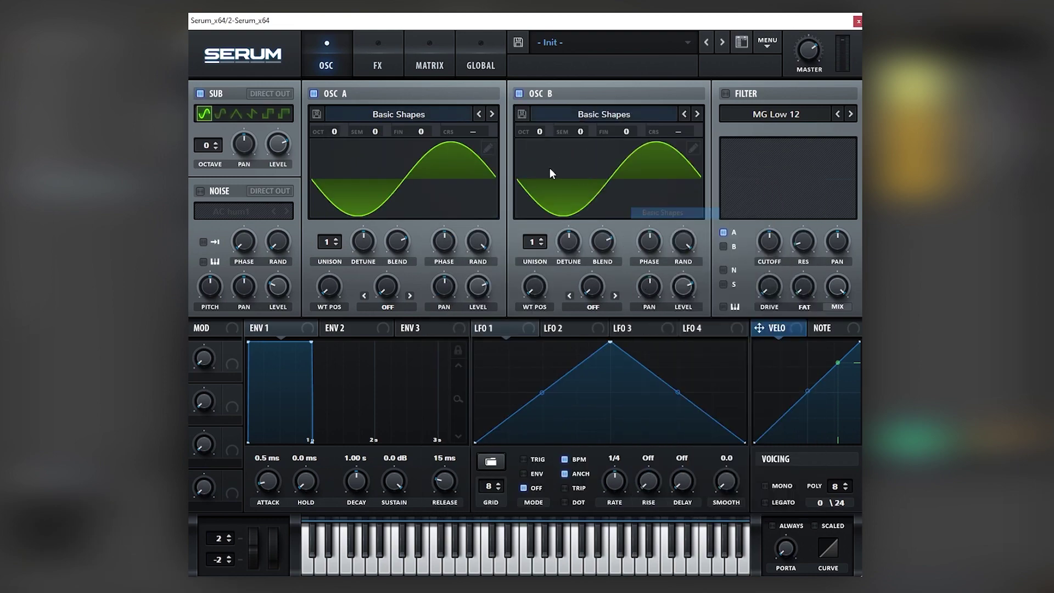
- Transpose oscillator A by +2 octaves and +3 semitones
{"action": "key", "text": "space"}
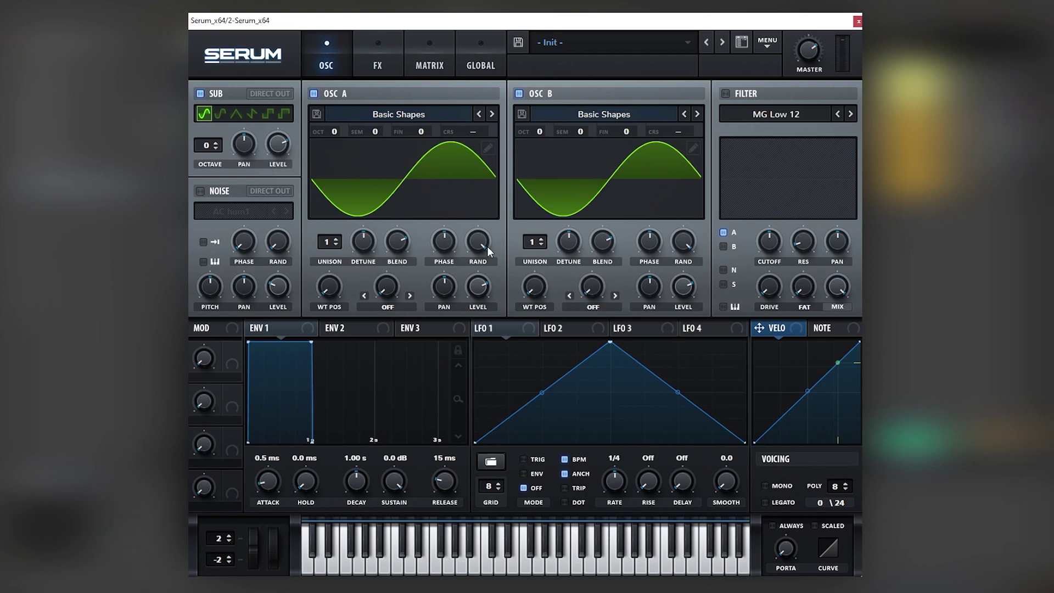
{"action": "left_click_drag", "start_coordinate": [332, 132], "coordinate": [367, 110]}
- In oscillator B's wavetable editor, remove the first frame's fundamental and draw in harmonic bin 6 instead
{"action": "double_click", "coordinate": [555, 141]}
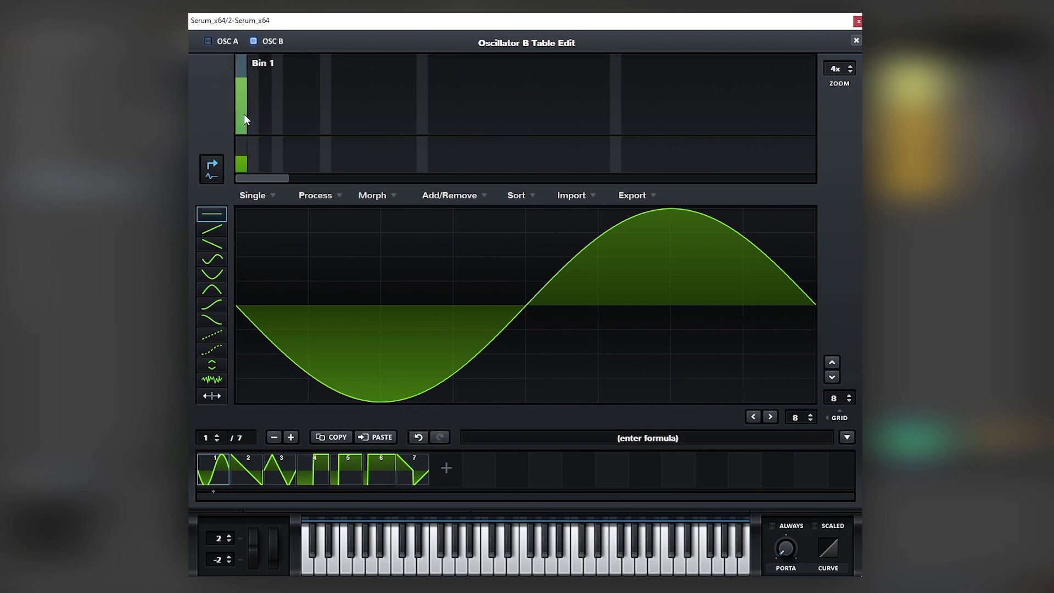
{"action": "left_click_drag", "start_coordinate": [245, 114], "coordinate": [239, 208]}
{"action": "left_click", "coordinate": [301, 87]}
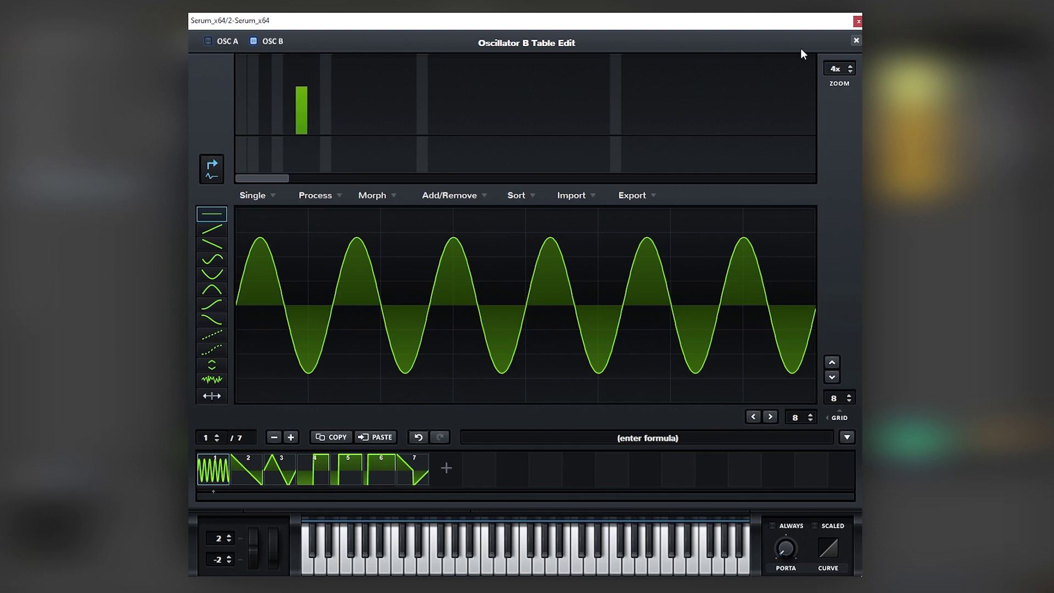
{"action": "left_click", "coordinate": [854, 41]}
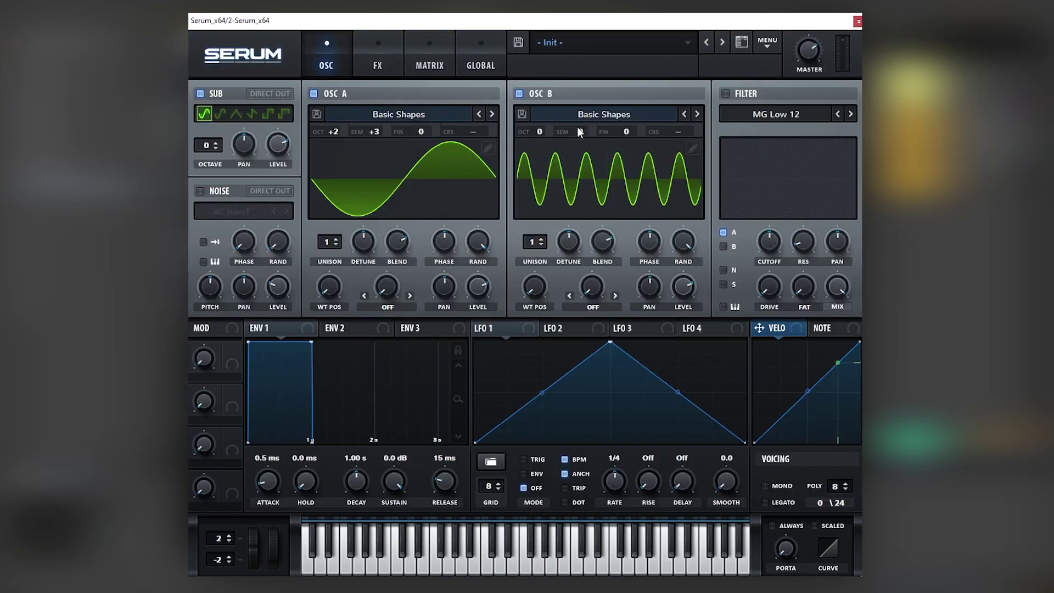
- Transpose oscillator B by +2 semitones and lower the levels of oscillators A and B
{"action": "left_click_drag", "start_coordinate": [568, 128], "coordinate": [568, 112]}
{"action": "left_click_drag", "start_coordinate": [679, 271], "coordinate": [659, 323]}
{"action": "left_click_drag", "start_coordinate": [478, 286], "coordinate": [478, 309]}
{"action": "left_click_drag", "start_coordinate": [687, 281], "coordinate": [716, 245]}
- Enable the AC hum1 noise and route LFO 1 in Trig mode to the levels of oscillator B, oscillator A and the noise
{"action": "left_click_drag", "start_coordinate": [499, 325], "coordinate": [680, 283]}
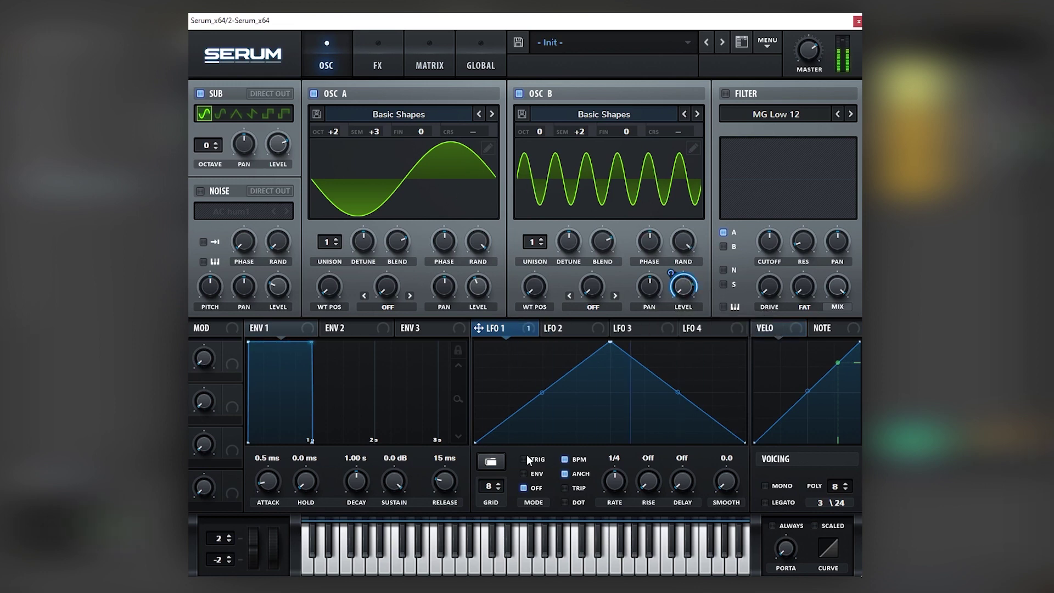
{"action": "left_click_drag", "start_coordinate": [505, 328], "coordinate": [466, 300]}
{"action": "left_click", "coordinate": [200, 191]}
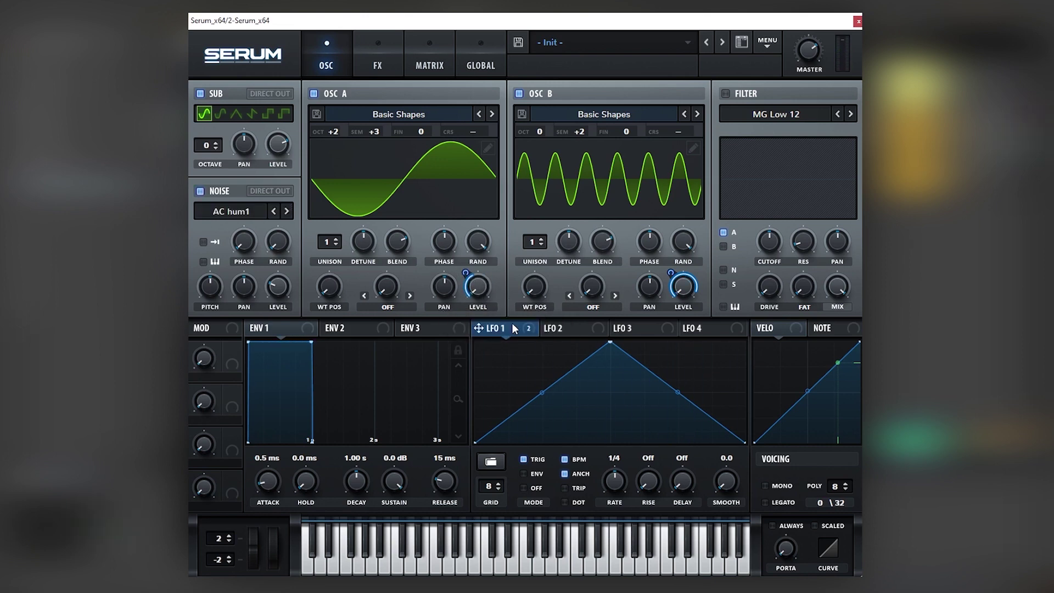
{"action": "mouse_move", "coordinate": [268, 287]}
{"action": "left_mouse_down"}
{"action": "mouse_move", "coordinate": [261, 341]}
{"action": "mouse_move", "coordinate": [262, 299]}
{"action": "left_mouse_up"}
- Raise bin 6 of oscillator B's wavetable to 100% and reduce the sub oscillator's level
{"action": "left_click", "coordinate": [691, 149]}
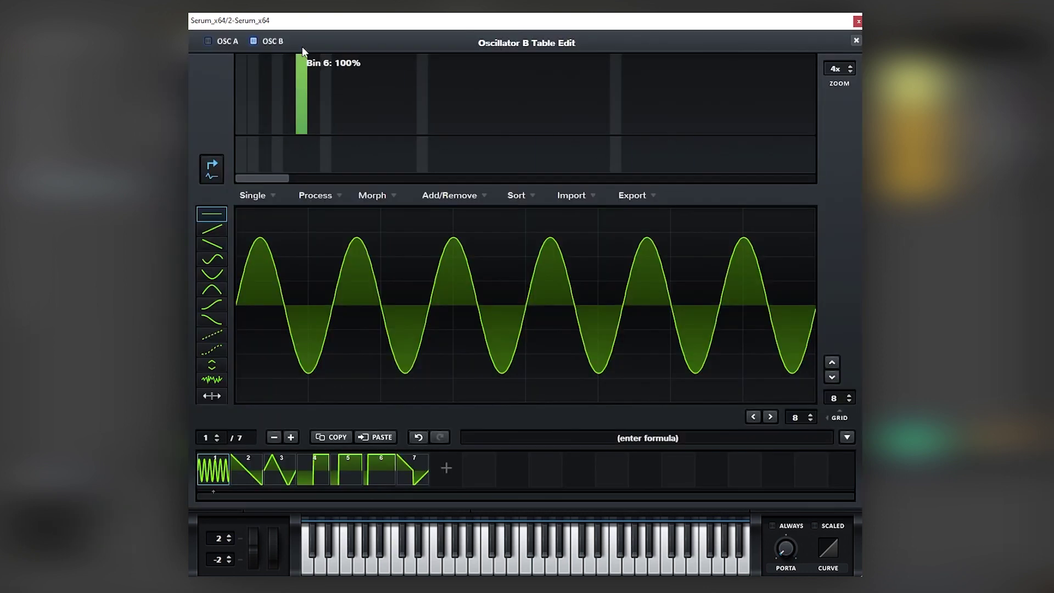
{"action": "left_click_drag", "start_coordinate": [302, 51], "coordinate": [302, 50]}
{"action": "left_click", "coordinate": [856, 40]}
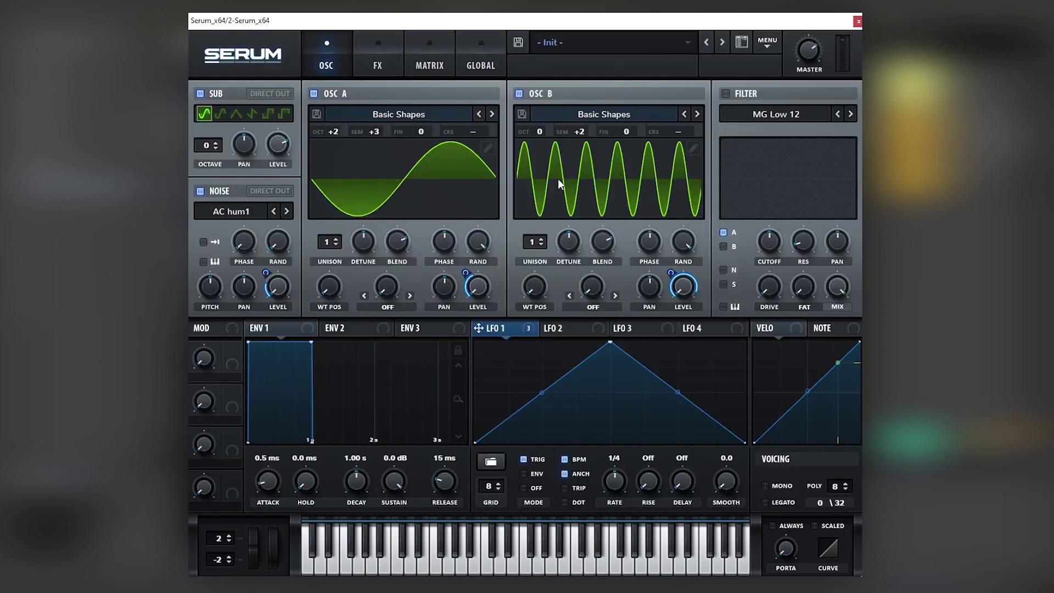
{"action": "left_click_drag", "start_coordinate": [275, 143], "coordinate": [269, 184]}
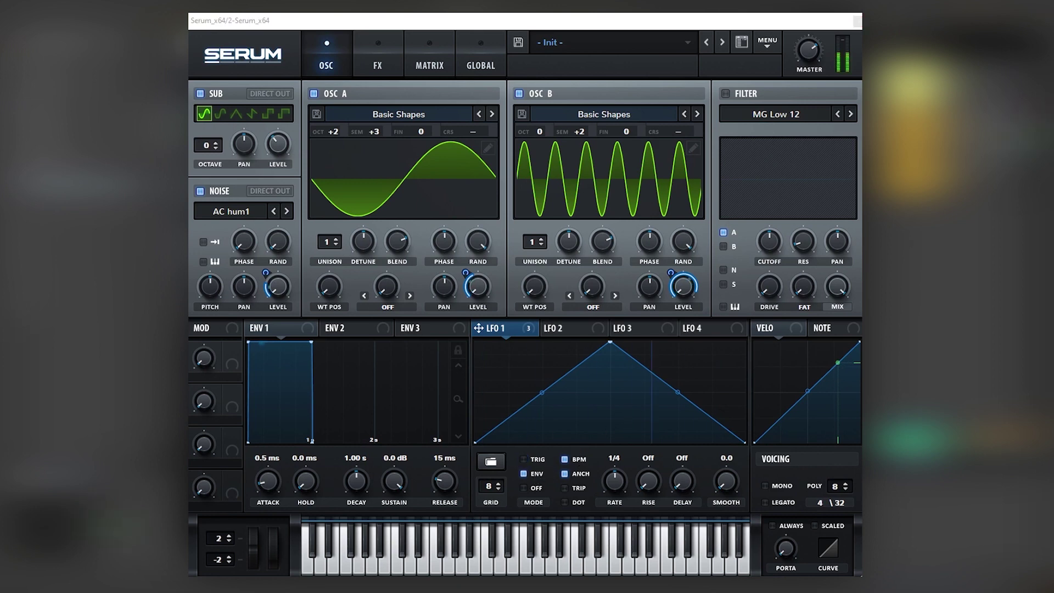
- Enable the distortion effect, set its type to Sine Shaper and adjust its drive
{"action": "left_click", "coordinate": [368, 58]}
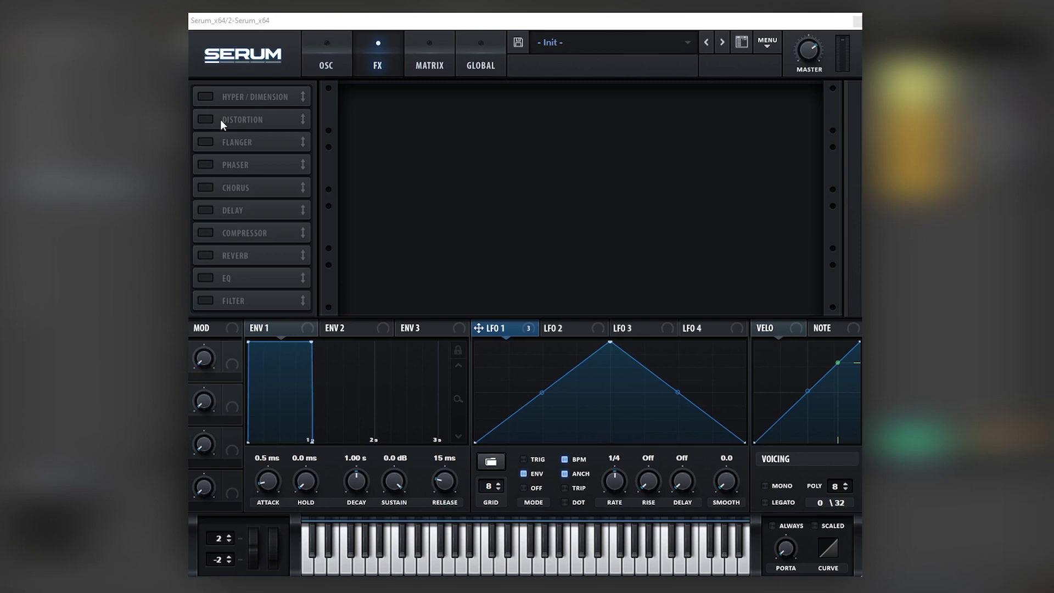
{"action": "left_click", "coordinate": [246, 120]}
{"action": "left_click", "coordinate": [437, 109]}
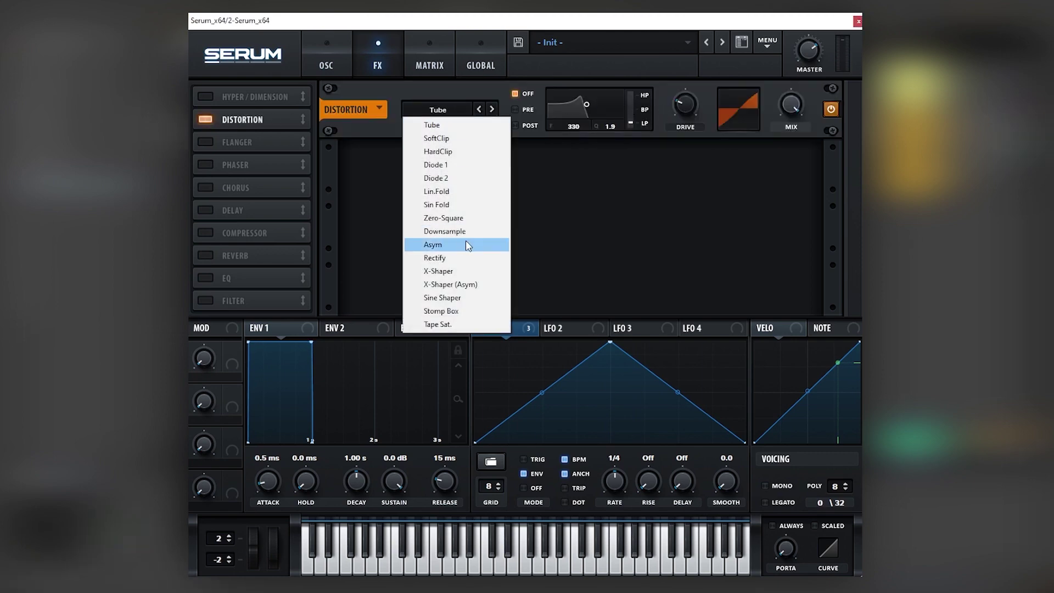
{"action": "left_click", "coordinate": [442, 297]}
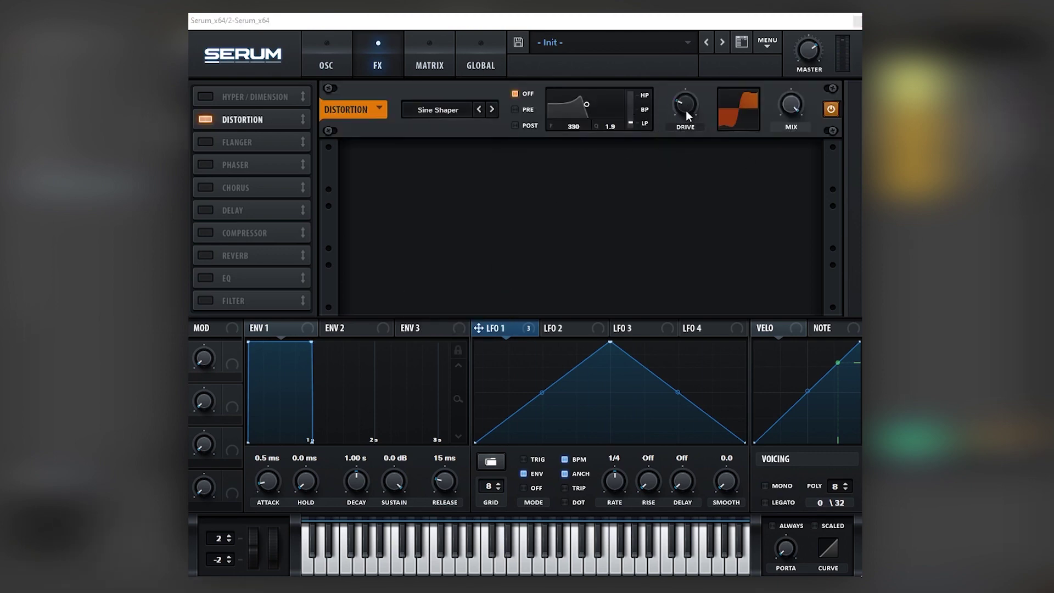
{"action": "left_click", "coordinate": [686, 111]}
{"action": "mouse_move", "coordinate": [685, 113]}
{"action": "left_mouse_down"}
{"action": "mouse_move", "coordinate": [687, 121]}
{"action": "mouse_move", "coordinate": [685, 109]}
{"action": "left_mouse_up"}
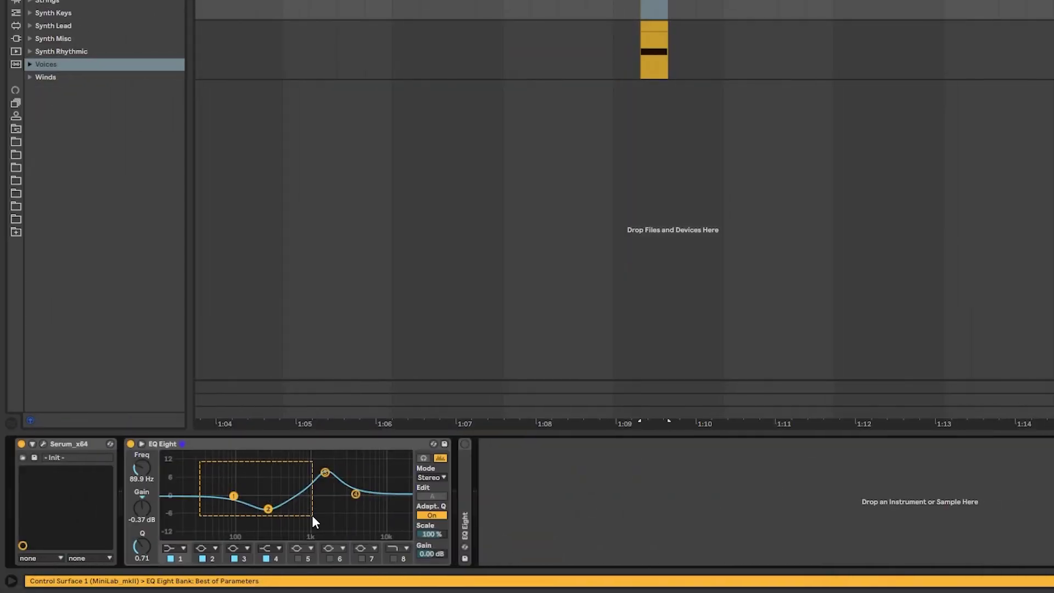
- In EQ Eight, cut band 2 by 5.82 dB near 245 Hz and boost band 3 by 11.3 dB at 1.24 kHz
{"action": "left_click", "coordinate": [268, 509]}
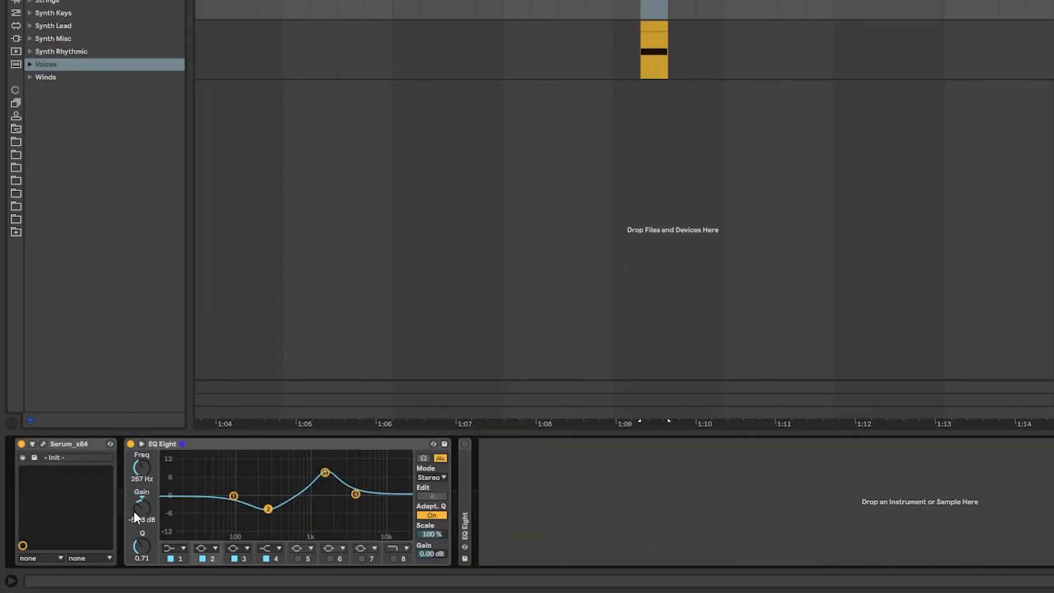
{"action": "mouse_move", "coordinate": [267, 509]}
{"action": "left_mouse_down"}
{"action": "mouse_move", "coordinate": [268, 455]}
{"action": "mouse_move", "coordinate": [266, 514]}
{"action": "left_mouse_up"}
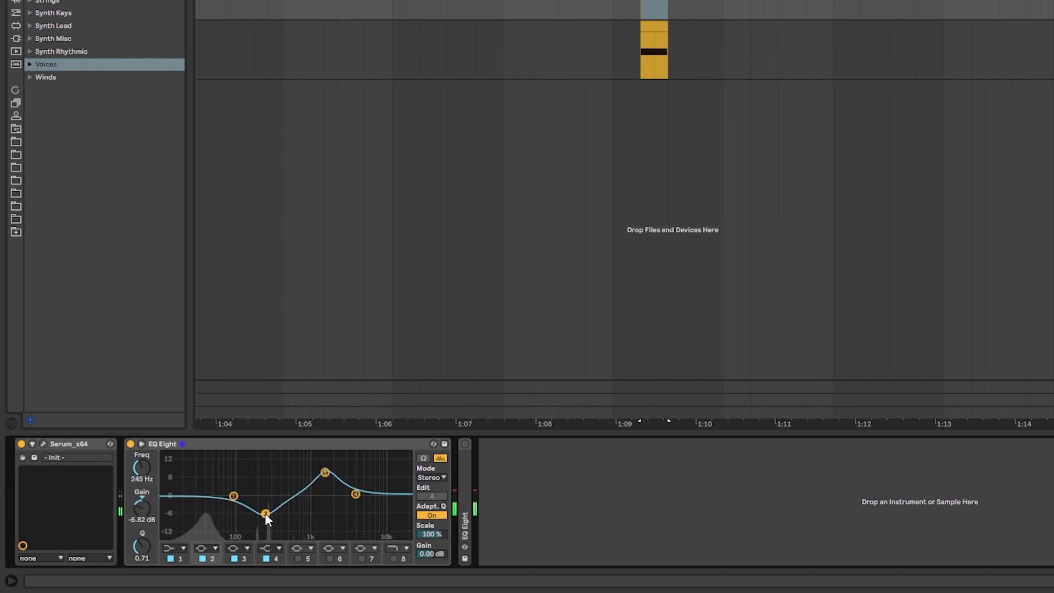
{"action": "mouse_move", "coordinate": [325, 471]}
{"action": "left_mouse_down"}
{"action": "mouse_move", "coordinate": [323, 455]}
{"action": "mouse_move", "coordinate": [335, 463]}
{"action": "mouse_move", "coordinate": [308, 449]}
{"action": "mouse_move", "coordinate": [324, 470]}
{"action": "mouse_move", "coordinate": [322, 455]}
{"action": "mouse_move", "coordinate": [289, 456]}
{"action": "mouse_move", "coordinate": [325, 466]}
{"action": "mouse_move", "coordinate": [311, 477]}
{"action": "mouse_move", "coordinate": [322, 452]}
{"action": "mouse_move", "coordinate": [290, 454]}
{"action": "mouse_move", "coordinate": [341, 466]}
{"action": "mouse_move", "coordinate": [314, 470]}
{"action": "left_mouse_up"}
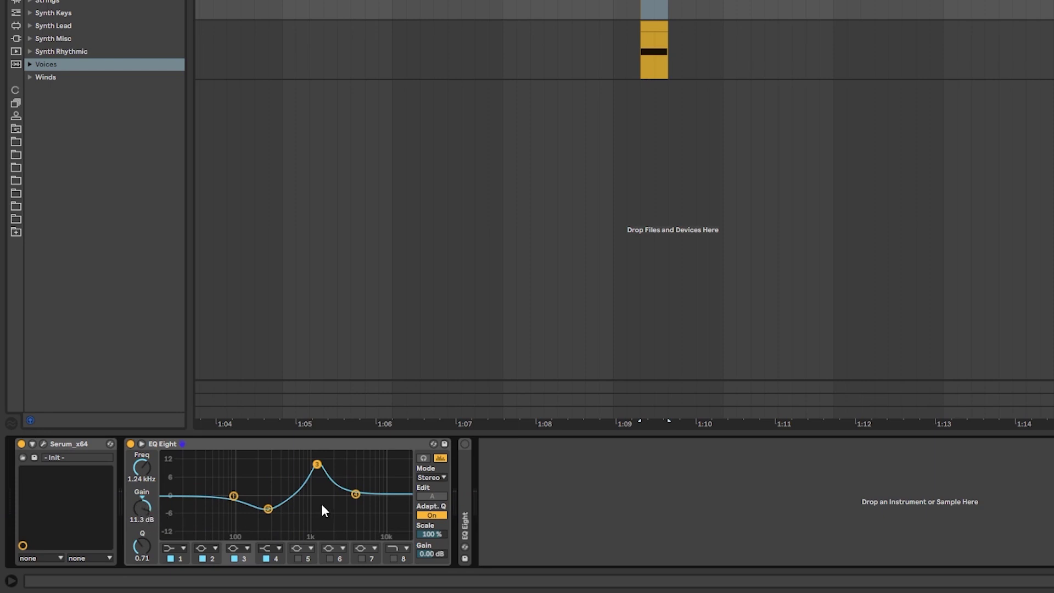
{"action": "key", "text": "space"}
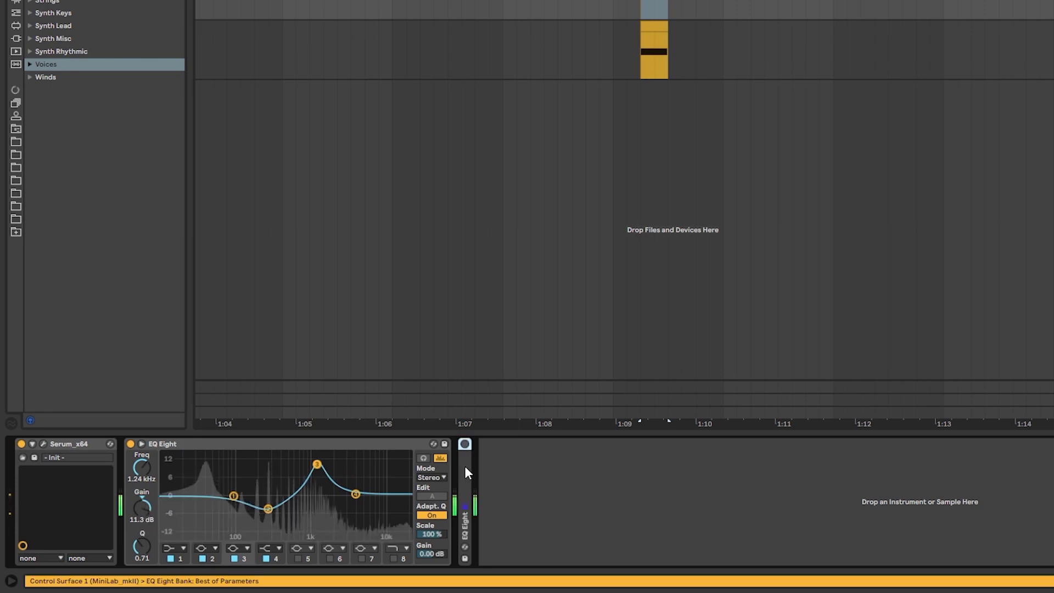
- Delete the inactive second EQ Eight and the duplicate Serum track
{"action": "double_click", "coordinate": [465, 459]}
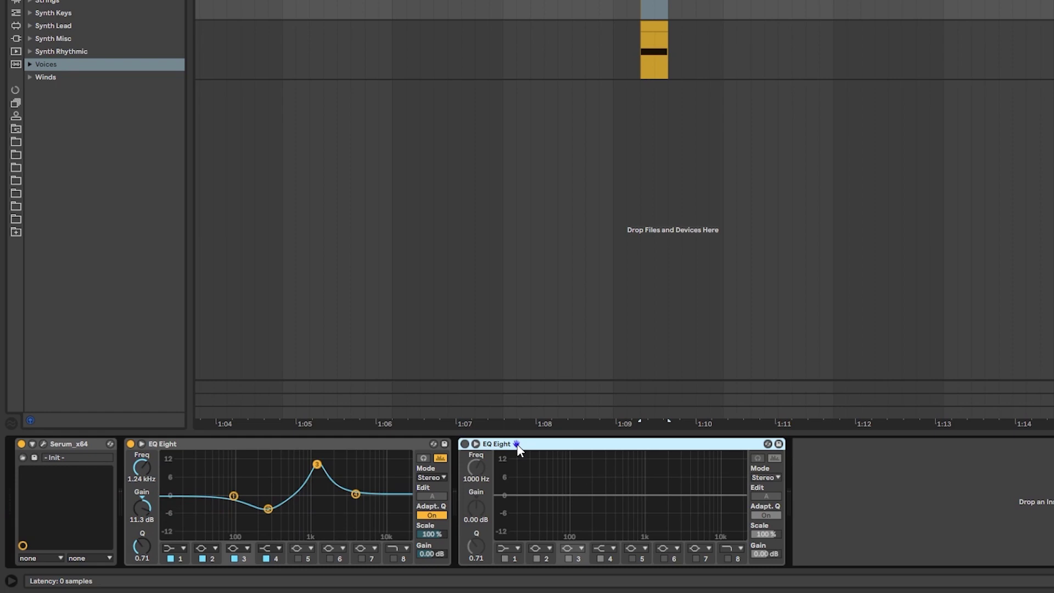
{"action": "key", "text": "Delete"}
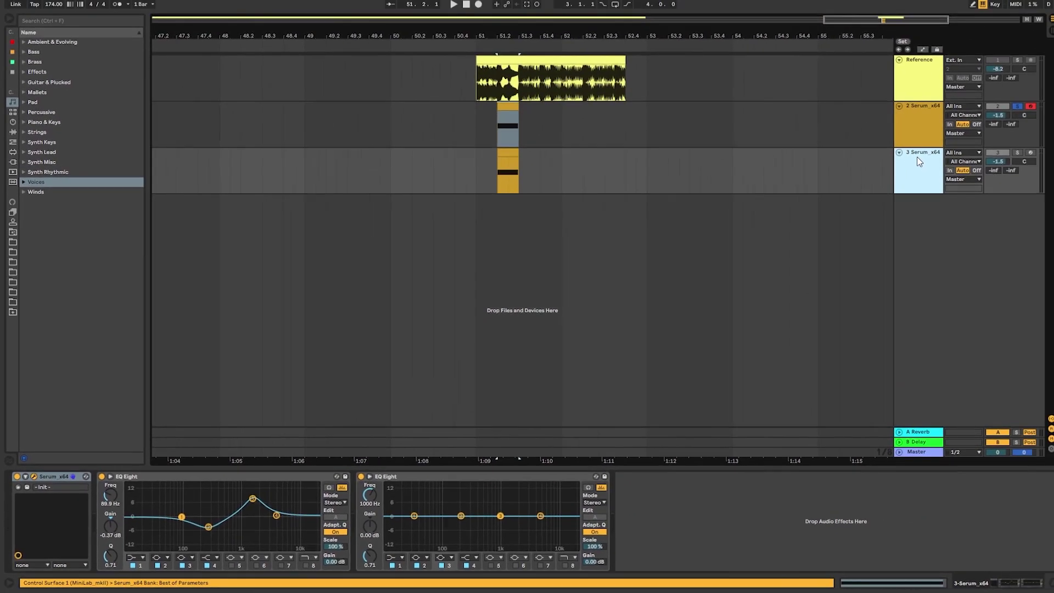
{"action": "key", "text": "Delete"}
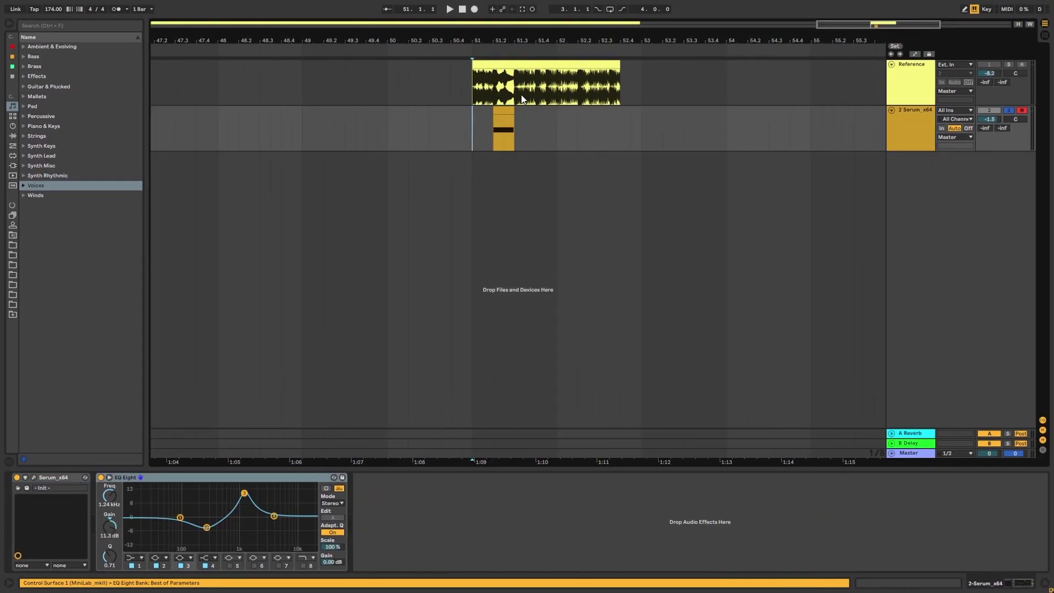
- Deactivate the reference audio section above the Serum clip and play both tracks together from bar 51
{"action": "left_click", "coordinate": [492, 92]}
{"action": "key", "text": "0"}
{"action": "left_click", "coordinate": [480, 85]}
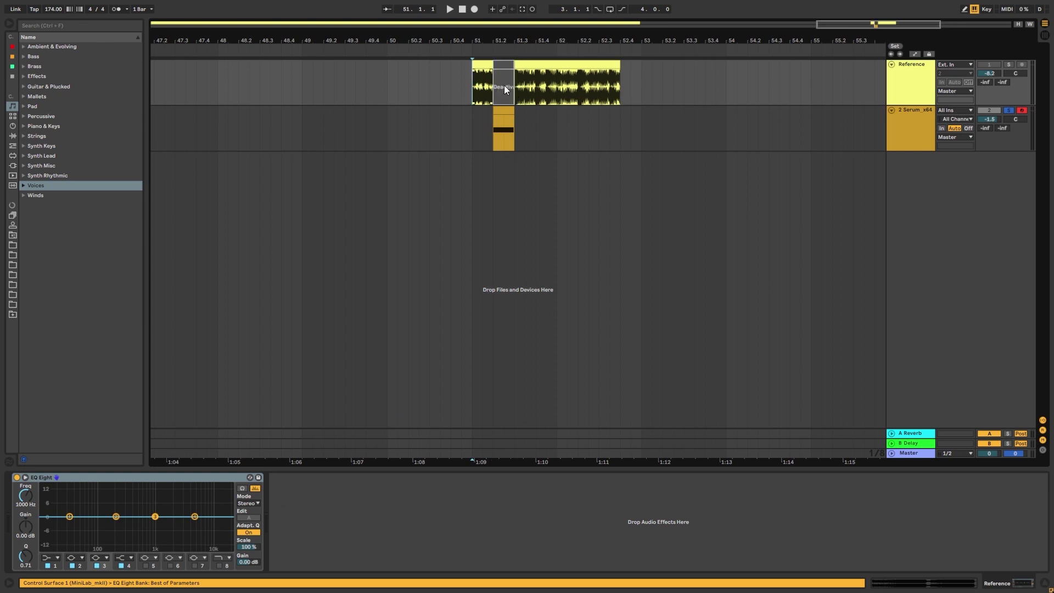
{"action": "key", "text": "space"}
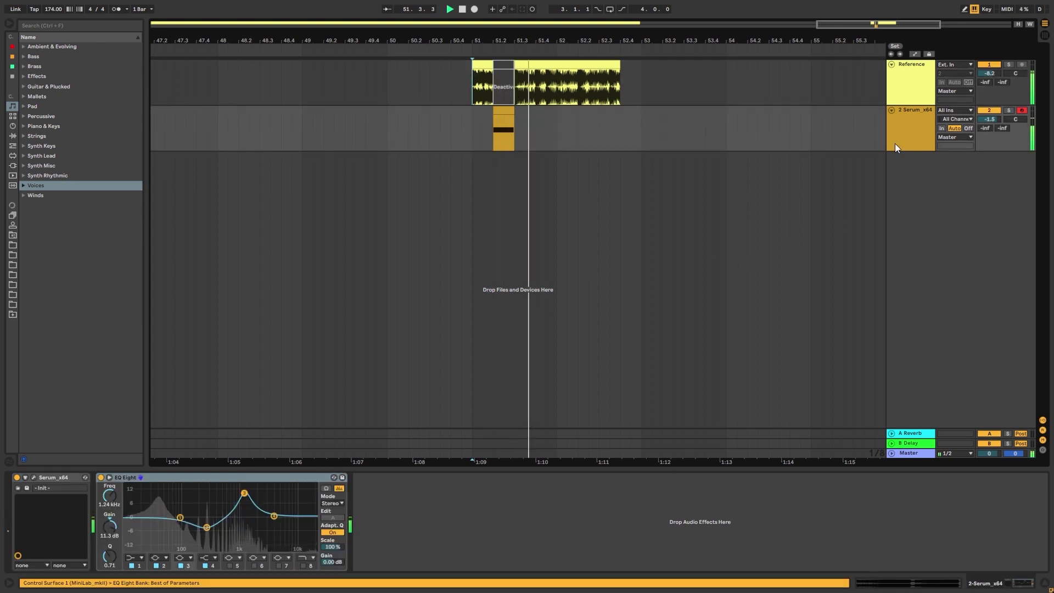
- Return the playback position to the Serum clip's start at 51.2.1 and open the Serum instrument
{"action": "left_click", "coordinate": [495, 134]}
{"action": "key", "text": "space"}
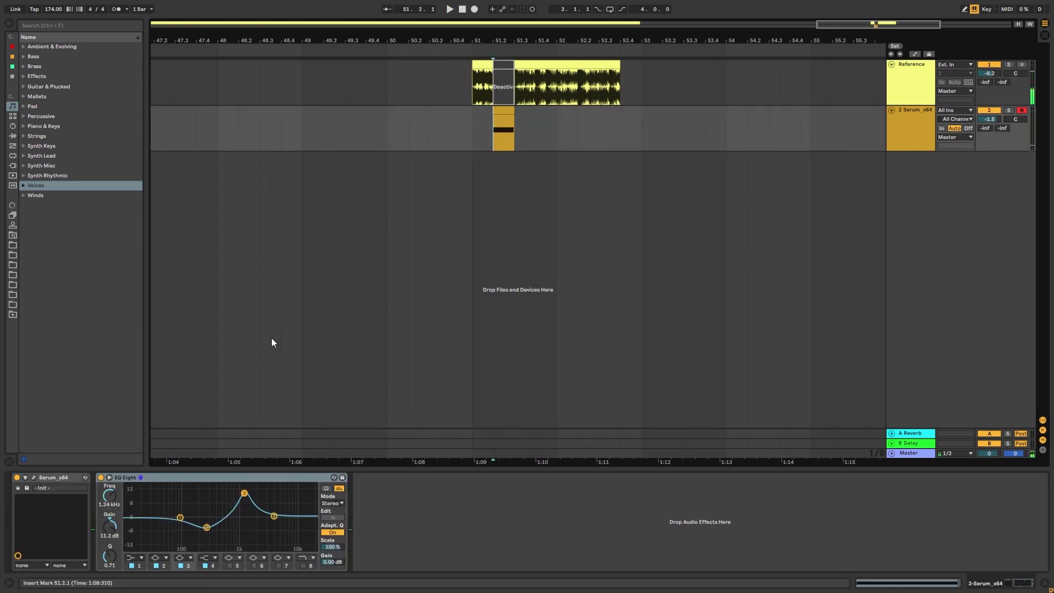
{"action": "left_click", "coordinate": [33, 477]}
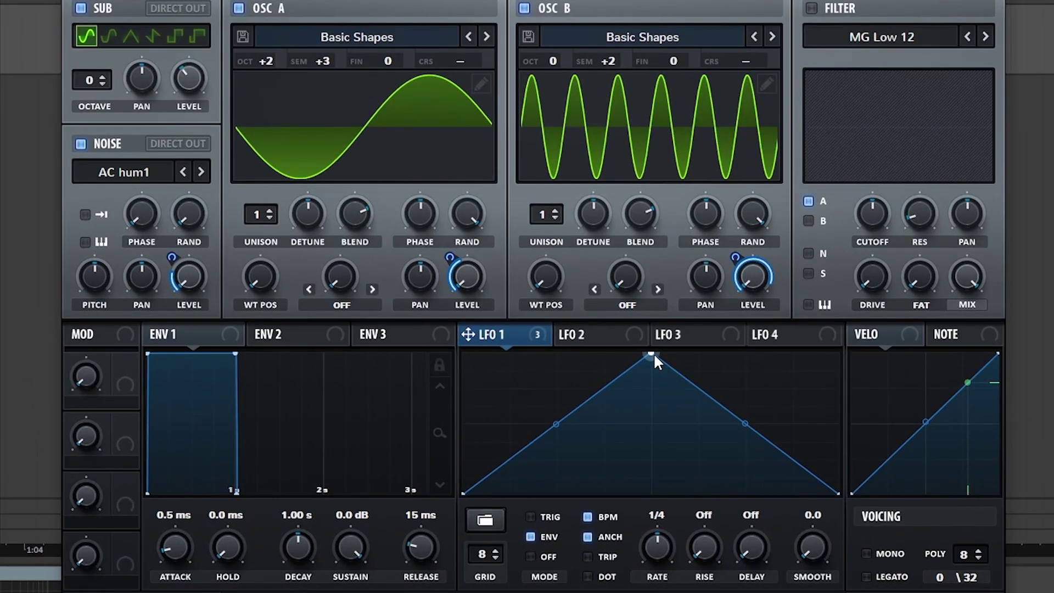
- Try reshaping LFO 1 with its peak a quarter of the way in and a curved decay after it
{"action": "left_click_drag", "start_coordinate": [575, 334], "coordinate": [530, 341]}
{"action": "left_click_drag", "start_coordinate": [581, 366], "coordinate": [581, 358]}
{"action": "left_click_drag", "start_coordinate": [709, 428], "coordinate": [709, 461]}
{"action": "left_click_drag", "start_coordinate": [581, 359], "coordinate": [556, 354]}
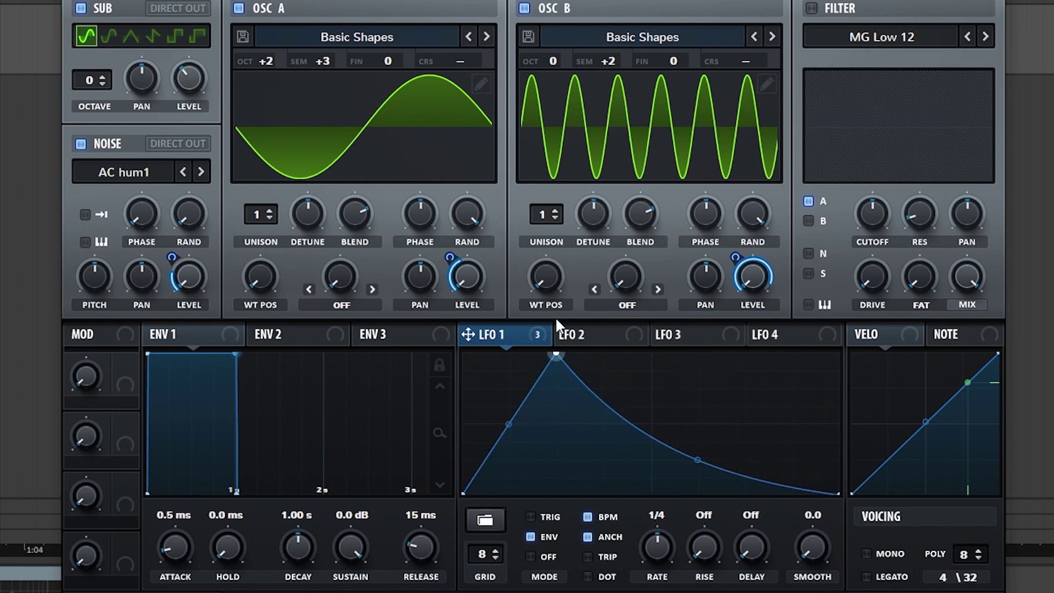
- Set LFO 1 to a 1/4 rate in Trig mode
{"action": "mouse_move", "coordinate": [657, 543]}
{"action": "left_mouse_down"}
{"action": "mouse_move", "coordinate": [657, 533]}
{"action": "mouse_move", "coordinate": [660, 543]}
{"action": "left_mouse_up"}
{"action": "left_click", "coordinate": [552, 516]}
- Try adding a second, slightly lower peak with a curved decay to the second half of LFO 1
{"action": "double_click", "coordinate": [654, 475]}
{"action": "left_click_drag", "start_coordinate": [653, 475], "coordinate": [648, 494]}
{"action": "double_click", "coordinate": [693, 439]}
{"action": "left_click_drag", "start_coordinate": [694, 439], "coordinate": [674, 361]}
{"action": "left_click_drag", "start_coordinate": [766, 430], "coordinate": [750, 459]}
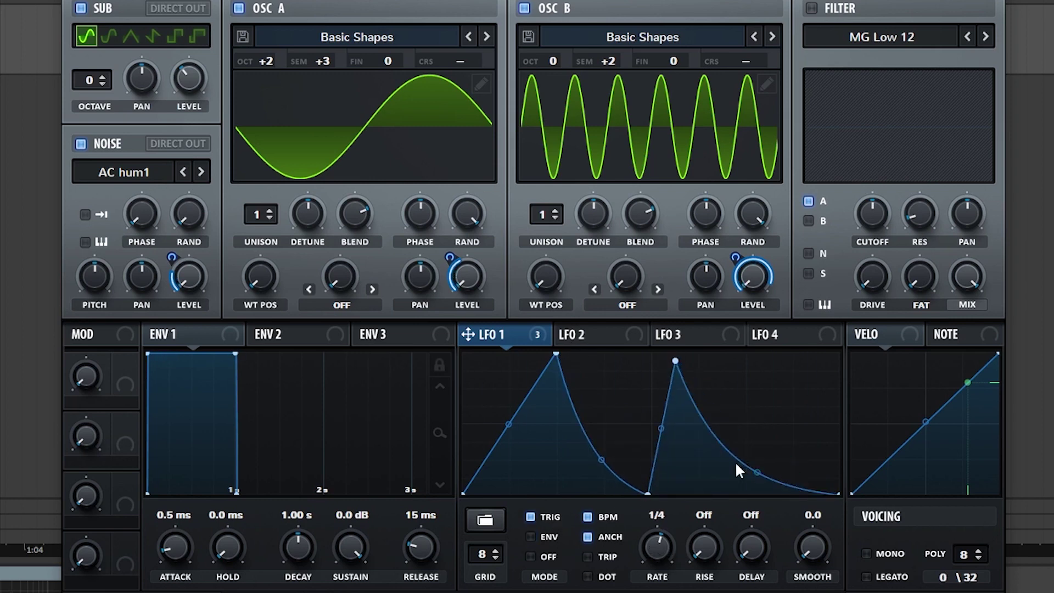
{"action": "scroll", "coordinate": [665, 533], "scroll_direction": "down", "scroll_amount": 1}
{"action": "left_click_drag", "start_coordinate": [672, 365], "coordinate": [708, 372]}
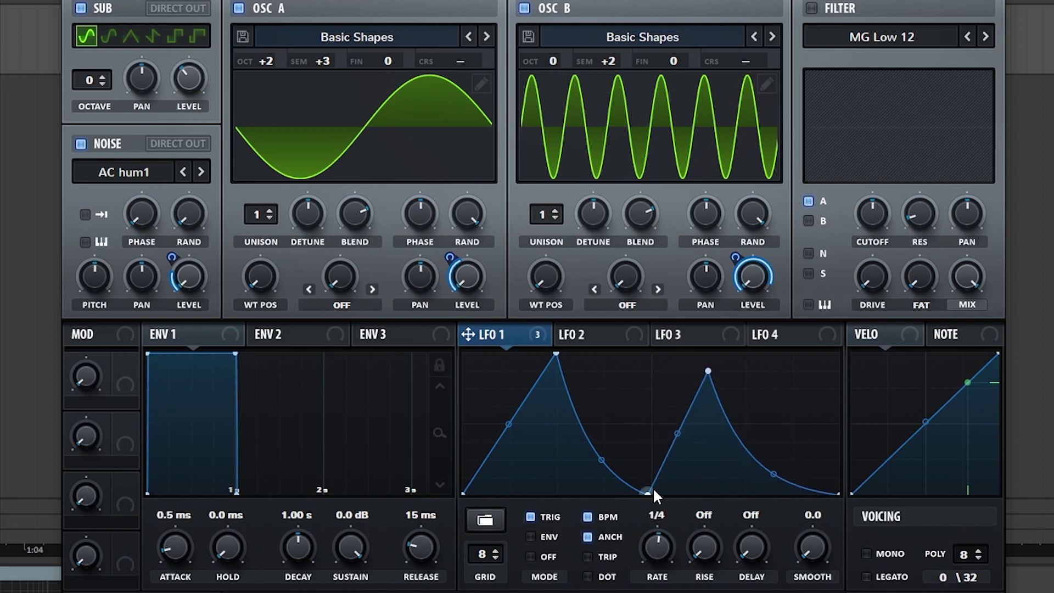
- Remove the second peak from LFO 1 and restore the centred triangle shape
{"action": "double_click", "coordinate": [648, 492]}
{"action": "double_click", "coordinate": [706, 369]}
{"action": "left_click_drag", "start_coordinate": [556, 354], "coordinate": [648, 335]}
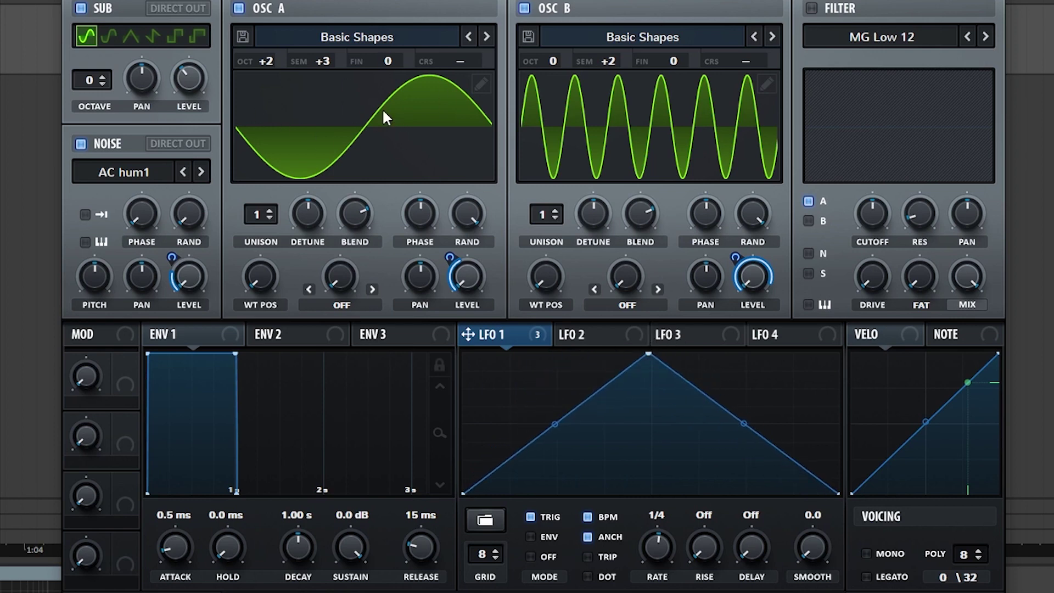
- Try both oscillators at 0 semitones with OSC B one octave up, and return OSC B to octave 0
{"action": "left_click_drag", "start_coordinate": [322, 62], "coordinate": [321, 54]}
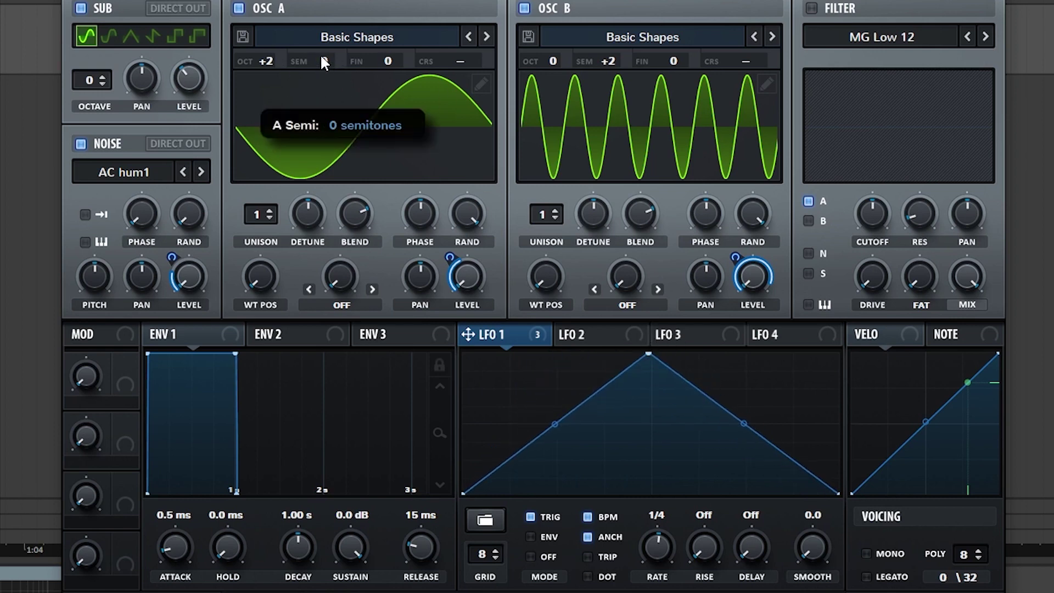
{"action": "left_click_drag", "start_coordinate": [585, 62], "coordinate": [598, 87]}
{"action": "left_click_drag", "start_coordinate": [549, 59], "coordinate": [529, 54]}
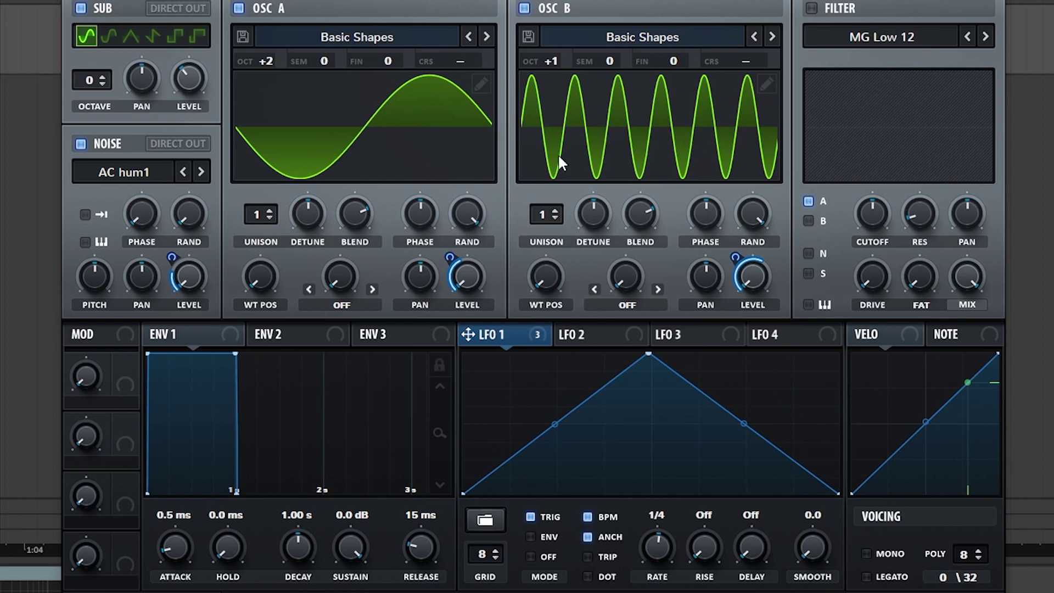
{"action": "left_click_drag", "start_coordinate": [549, 59], "coordinate": [547, 71]}
- With the sub and noise oscillators turned off, set OSC A to +3 semitones and remove the LFO 1 modulation from its level
{"action": "left_click", "coordinate": [80, 9]}
{"action": "left_click", "coordinate": [81, 144]}
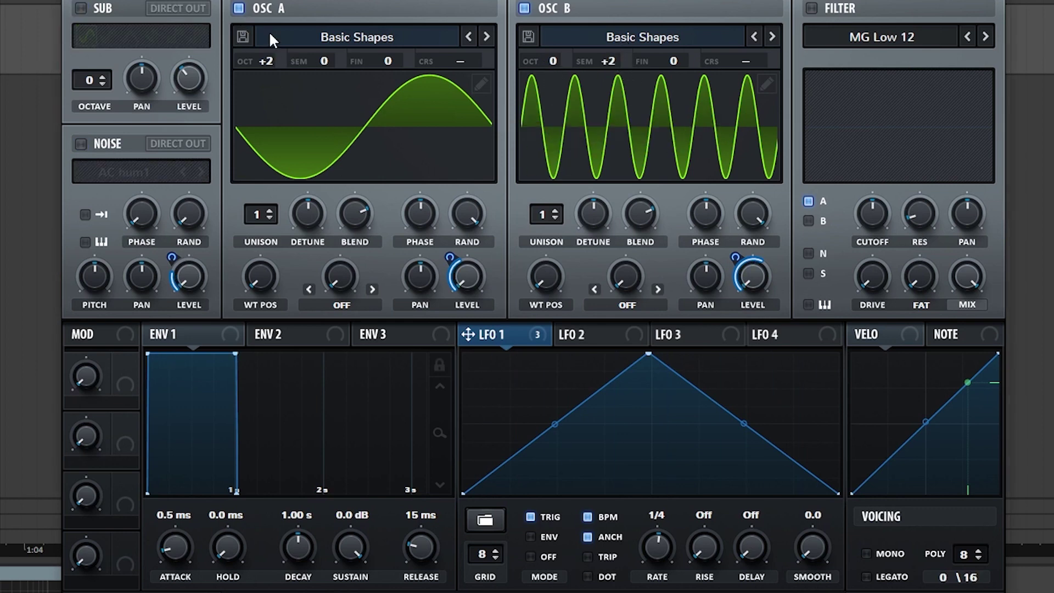
{"action": "left_click_drag", "start_coordinate": [301, 55], "coordinate": [312, 30]}
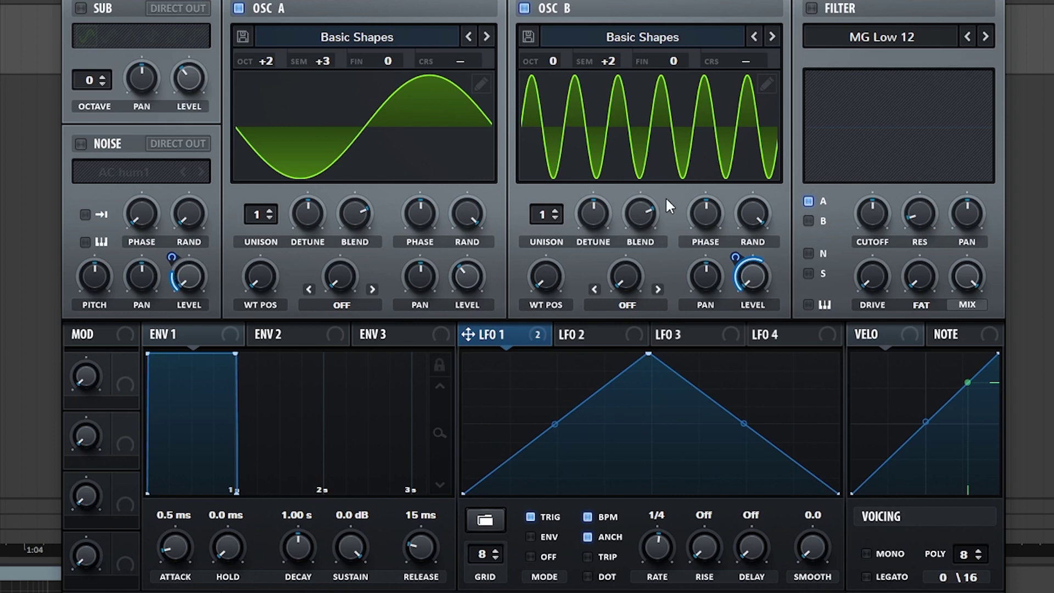
- Turn the sub oscillator back on at a lower level and set the distortion drive to about 17%
{"action": "left_click", "coordinate": [81, 8]}
{"action": "mouse_move", "coordinate": [188, 87]}
{"action": "left_mouse_down"}
{"action": "mouse_move", "coordinate": [189, 64]}
{"action": "mouse_move", "coordinate": [182, 106]}
{"action": "left_mouse_up"}
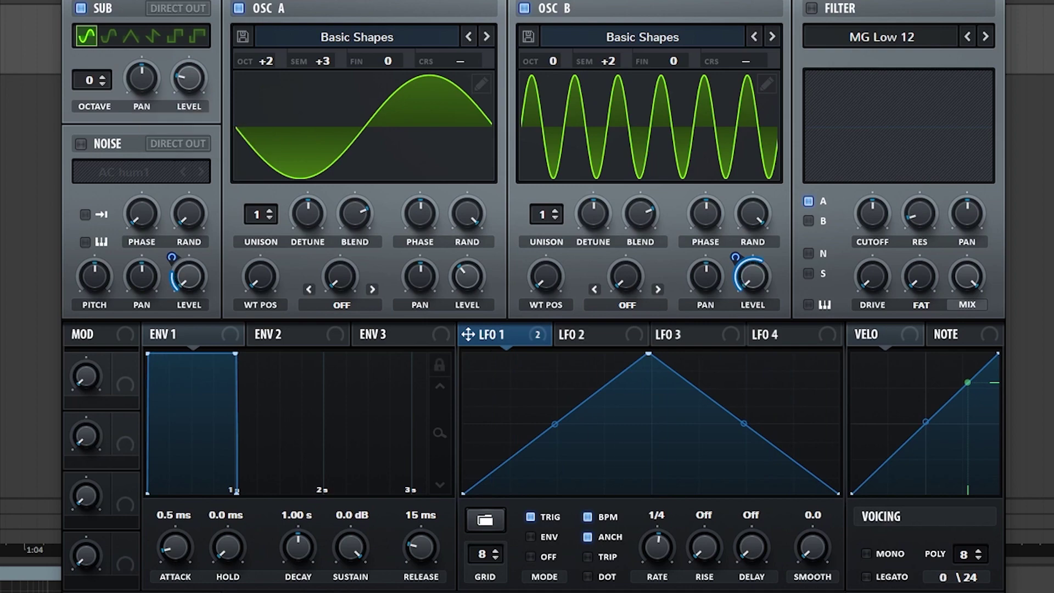
{"action": "left_click", "coordinate": [179, 1]}
{"action": "left_click_drag", "start_coordinate": [758, 32], "coordinate": [758, 37]}
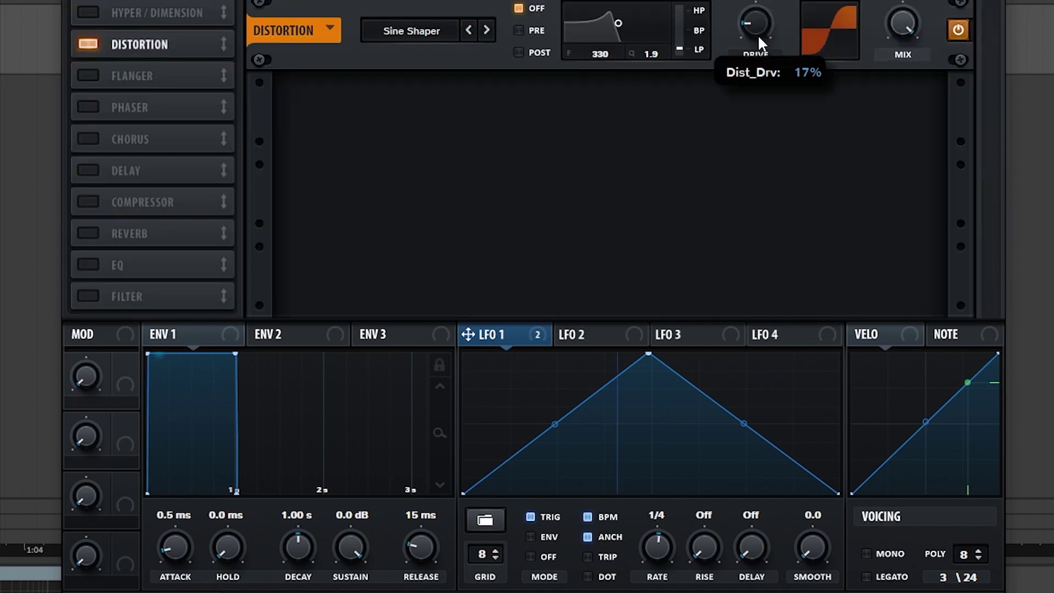
- Turn the noise oscillator back on with LFO 1 modulating its level by about 12, and bend both LFO 1 slopes into concave curves
{"action": "left_click", "coordinate": [241, 2]}
{"action": "left_click", "coordinate": [81, 144]}
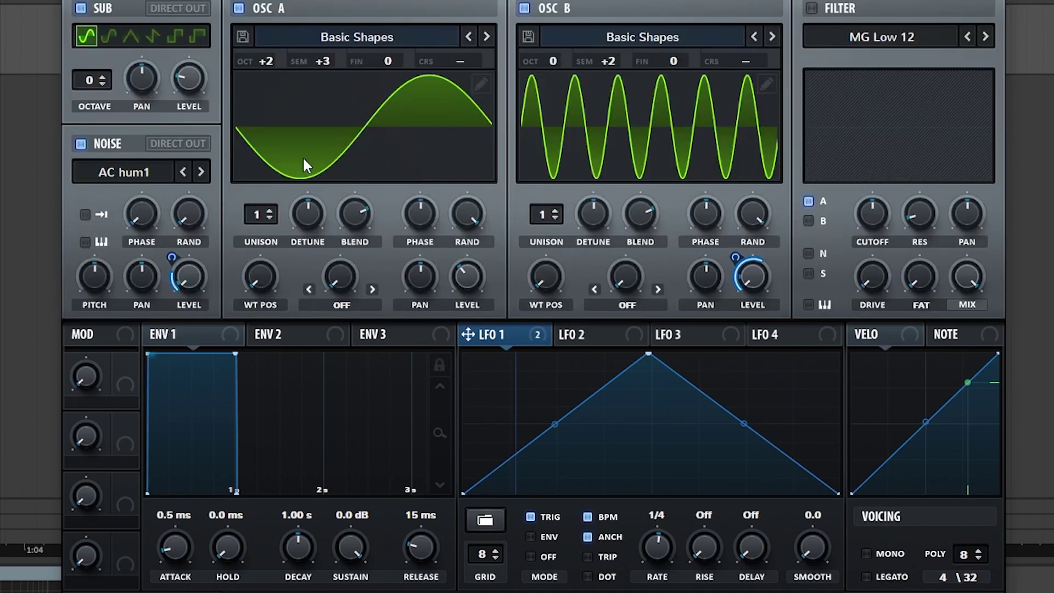
{"action": "left_click_drag", "start_coordinate": [174, 268], "coordinate": [177, 272]}
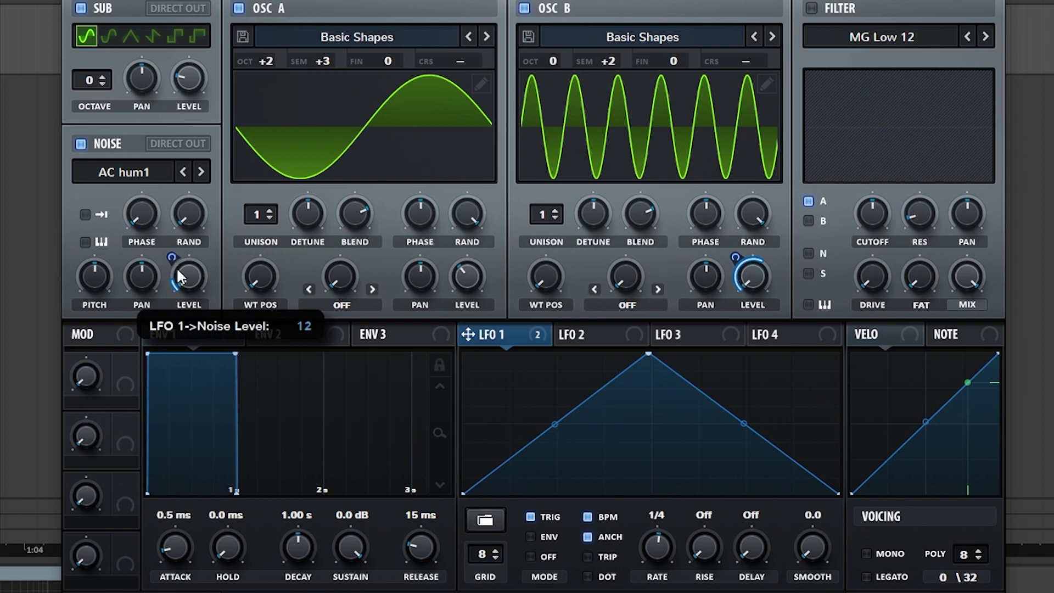
{"action": "left_click_drag", "start_coordinate": [555, 423], "coordinate": [554, 453]}
{"action": "left_click_drag", "start_coordinate": [745, 423], "coordinate": [746, 436]}
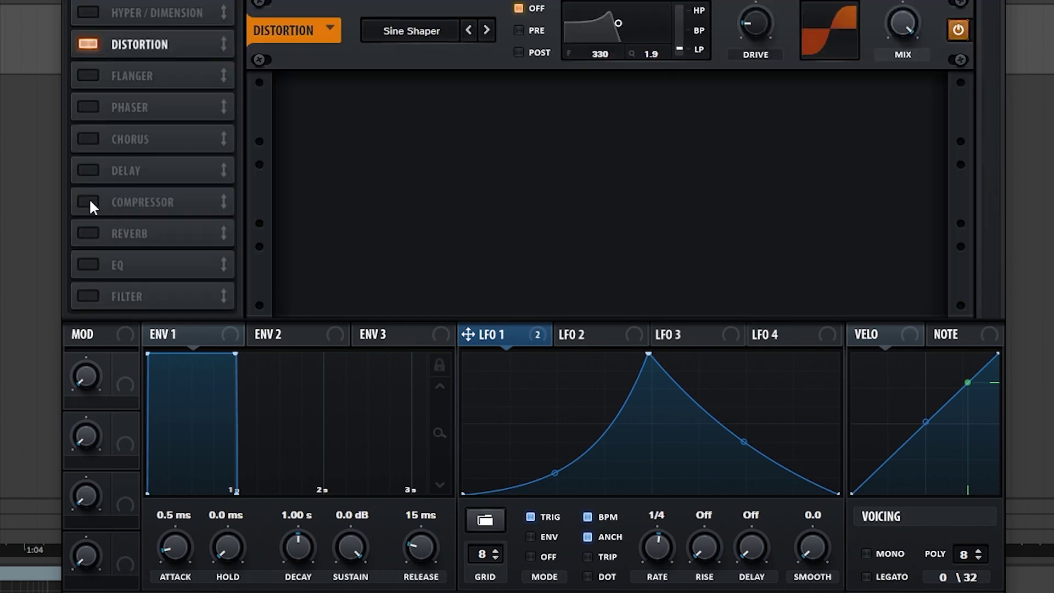
- Enable the compressor effect and adjust its settings
{"action": "left_click", "coordinate": [87, 201]}
{"action": "left_click", "coordinate": [701, 137]}
{"action": "left_click_drag", "start_coordinate": [640, 107], "coordinate": [660, 53]}
{"action": "left_click_drag", "start_coordinate": [629, 101], "coordinate": [630, 94]}
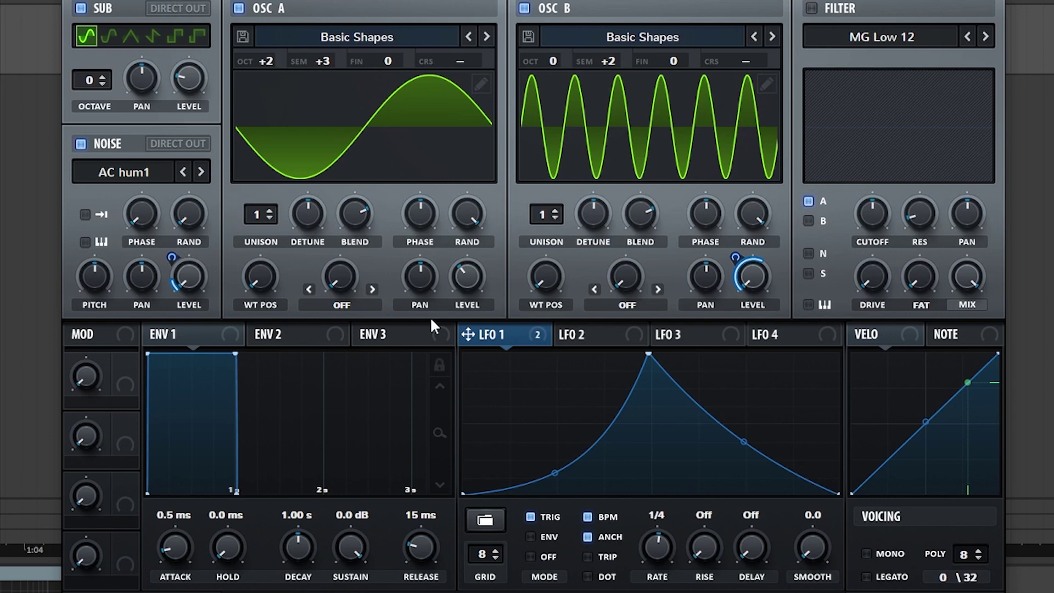
- Replace the noise level's LFO 1 modulation with a small amount of LFO 2, in Env mode and curved into a narrow centred peak
{"action": "right_click", "coordinate": [190, 274]}
{"action": "left_click", "coordinate": [250, 314]}
{"action": "left_click", "coordinate": [570, 334]}
{"action": "left_click", "coordinate": [525, 336]}
{"action": "left_click", "coordinate": [585, 335]}
{"action": "left_click_drag", "start_coordinate": [554, 471], "coordinate": [554, 489]}
{"action": "left_click_drag", "start_coordinate": [743, 441], "coordinate": [743, 489]}
{"action": "left_click_drag", "start_coordinate": [564, 335], "coordinate": [180, 353]}
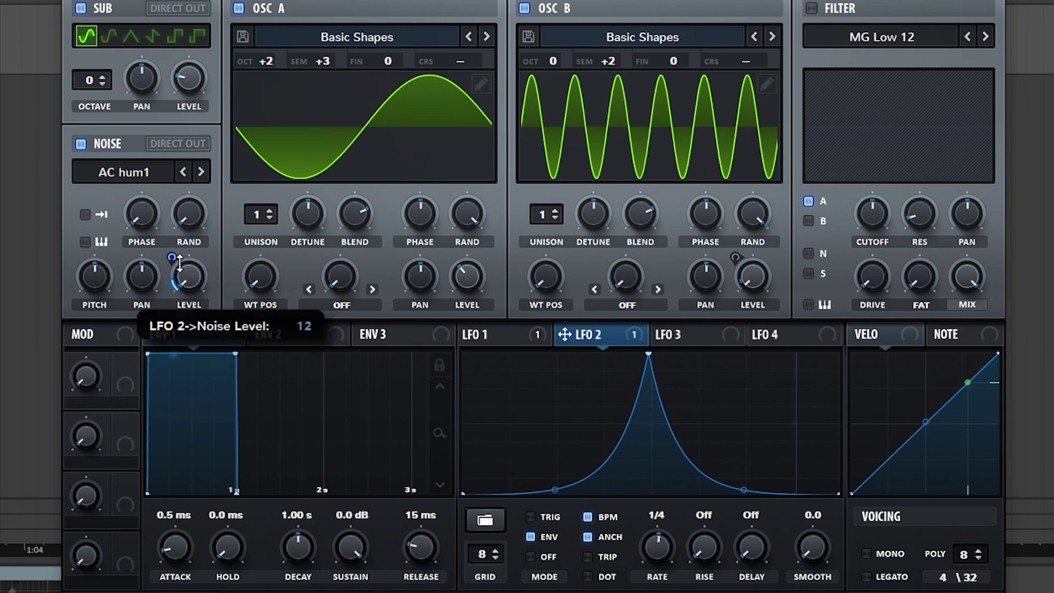
{"action": "left_click_drag", "start_coordinate": [179, 262], "coordinate": [176, 272]}
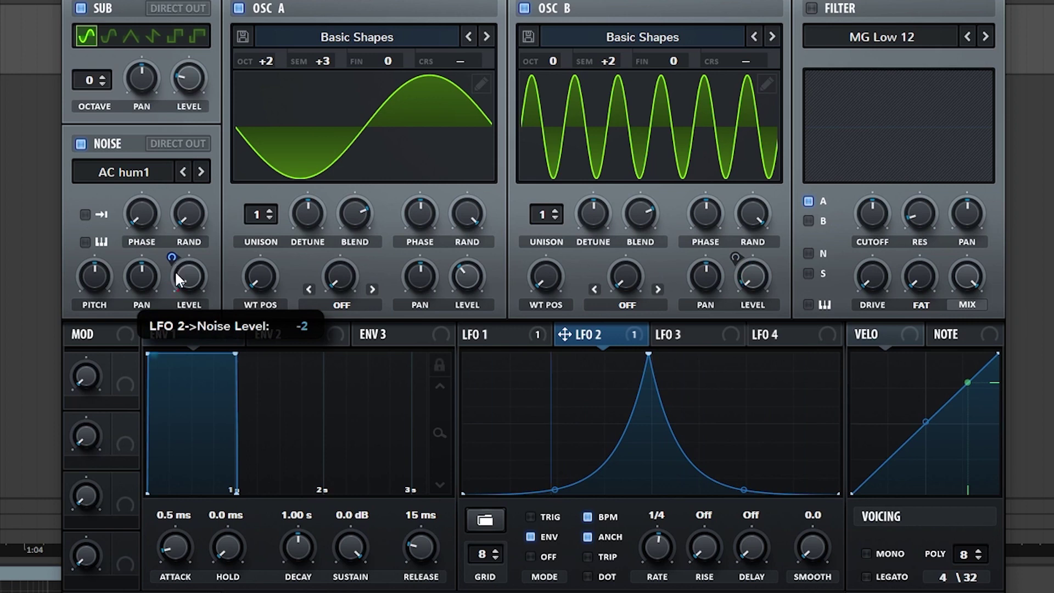
- Reshape LFO 2 with a lower peak near its start, a slightly rounded rise and a long concave decay
{"action": "left_click_drag", "start_coordinate": [648, 353], "coordinate": [545, 378]}
{"action": "mouse_move", "coordinate": [700, 465]}
{"action": "left_mouse_down"}
{"action": "mouse_move", "coordinate": [692, 471]}
{"action": "mouse_move", "coordinate": [691, 449]}
{"action": "left_mouse_up"}
{"action": "left_click_drag", "start_coordinate": [545, 378], "coordinate": [505, 402]}
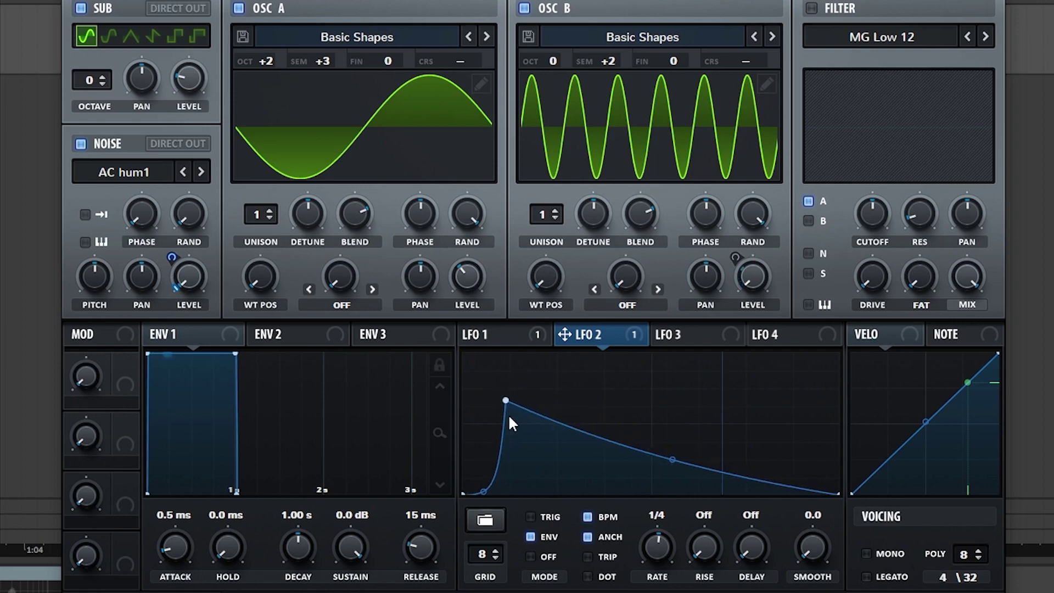
{"action": "left_click_drag", "start_coordinate": [672, 459], "coordinate": [672, 473]}
{"action": "left_click_drag", "start_coordinate": [483, 490], "coordinate": [484, 439]}
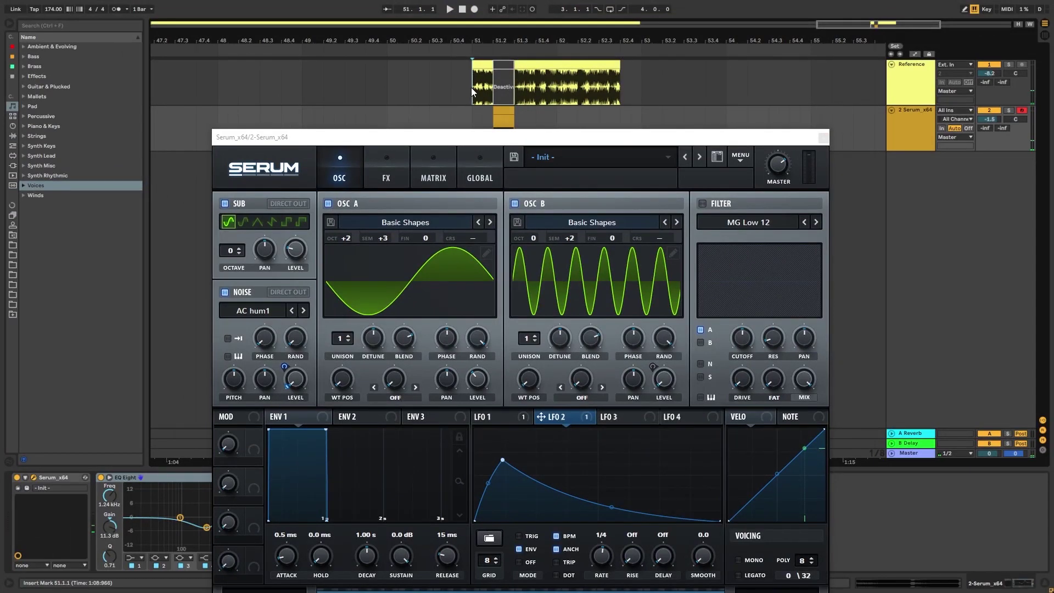
- Play the reference clip from bar 51.1.1 with the Serum window moved up, and stop playback
{"action": "left_click", "coordinate": [473, 55]}
{"action": "key", "text": "space"}
{"action": "left_click_drag", "start_coordinate": [497, 137], "coordinate": [494, 112]}
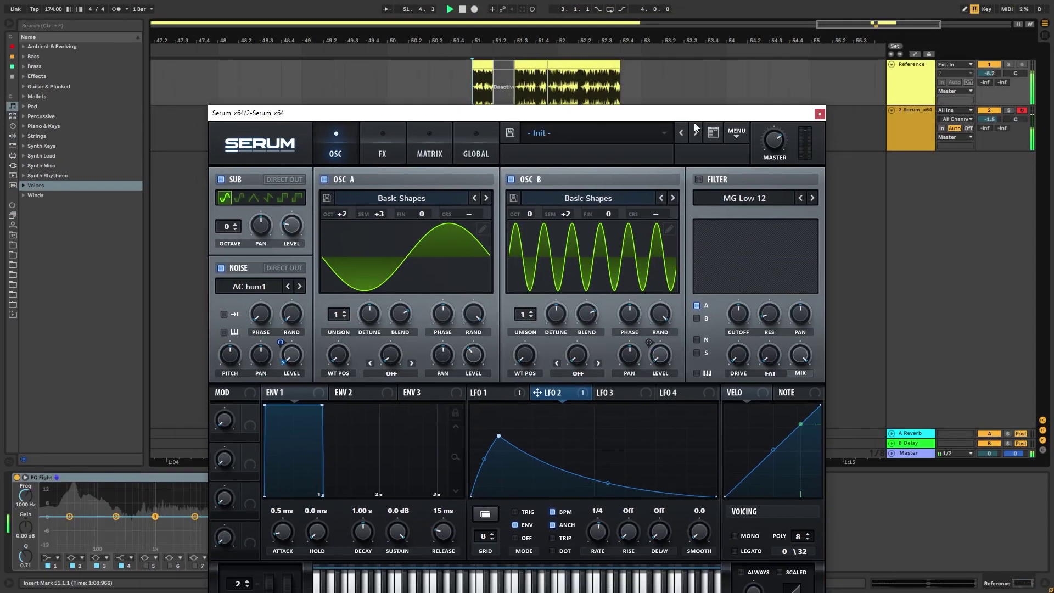
{"action": "key", "text": "space"}
- Replace harmonic bin 6 with bin 5 in OSC B's wavetable and play the reference
{"action": "left_click_drag", "start_coordinate": [692, 113], "coordinate": [720, 62]}
{"action": "left_click", "coordinate": [696, 178]}
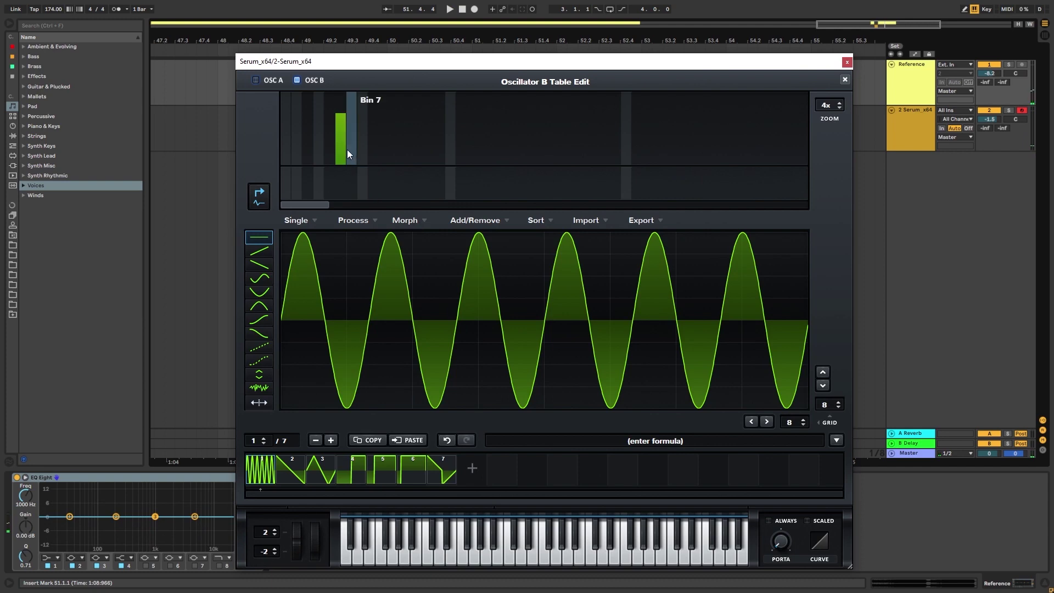
{"action": "left_click", "coordinate": [339, 113], "text": "alt"}
{"action": "left_click", "coordinate": [328, 109]}
{"action": "key", "text": "space"}
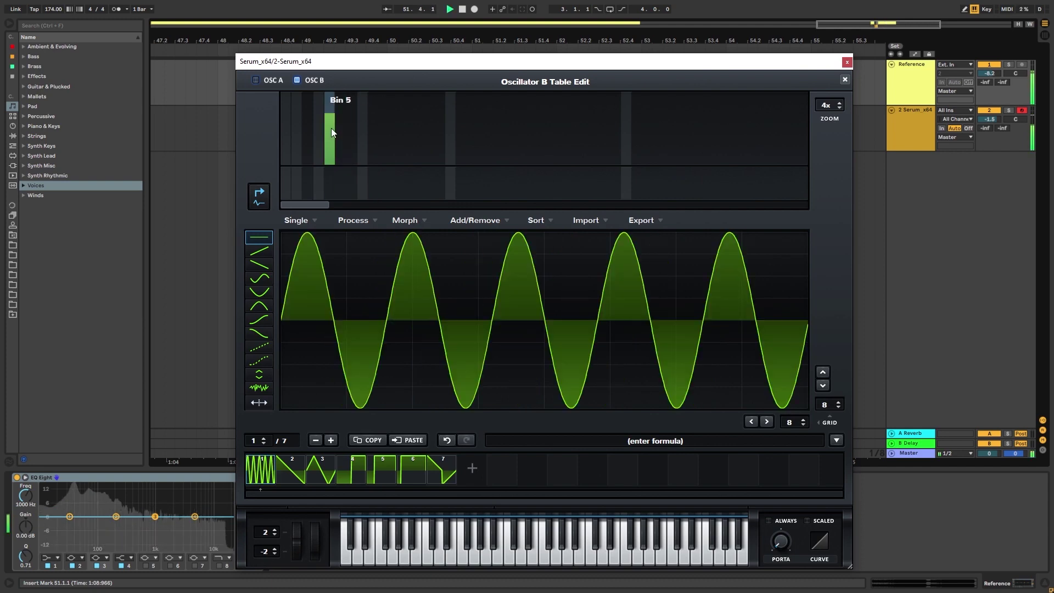